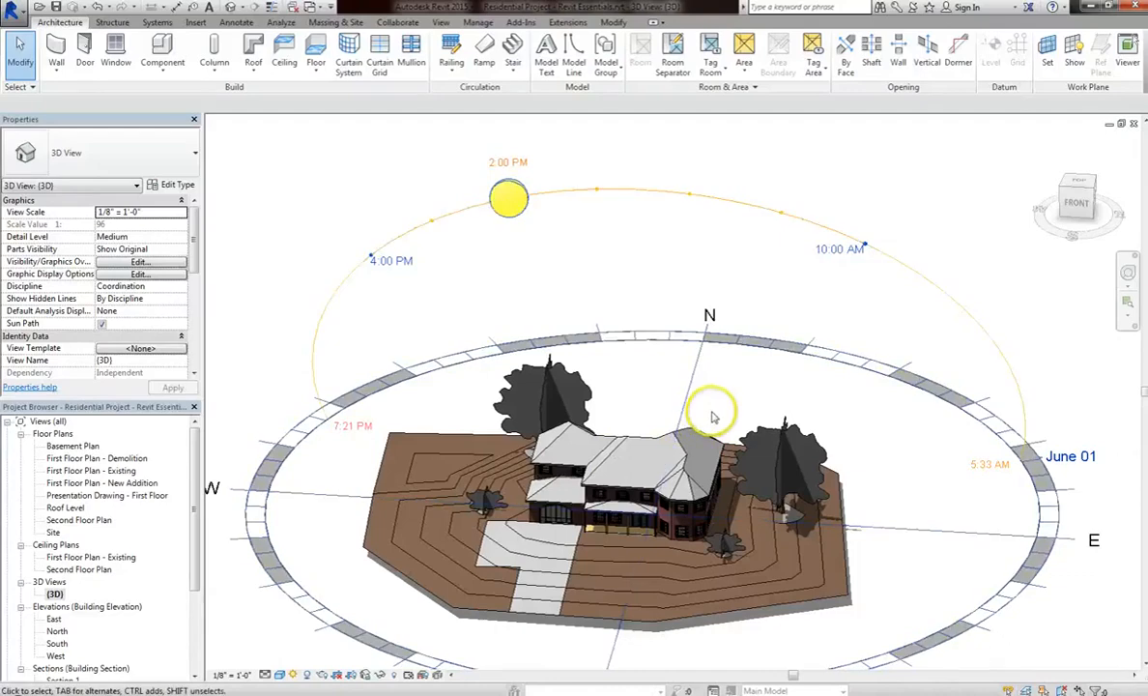
Turn the shadows in the 3D view off and back on
{"action": "middle_click_drag", "start_coordinate": [708, 410], "coordinate": [707, 343]}
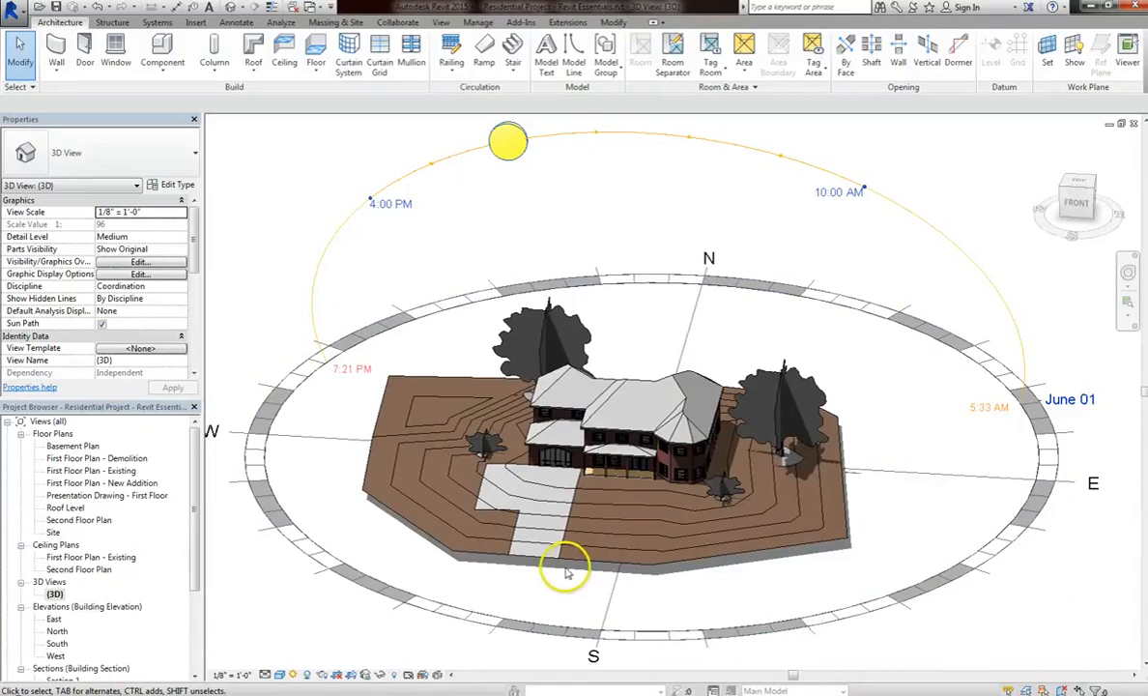
{"action": "left_click", "coordinate": [307, 675]}
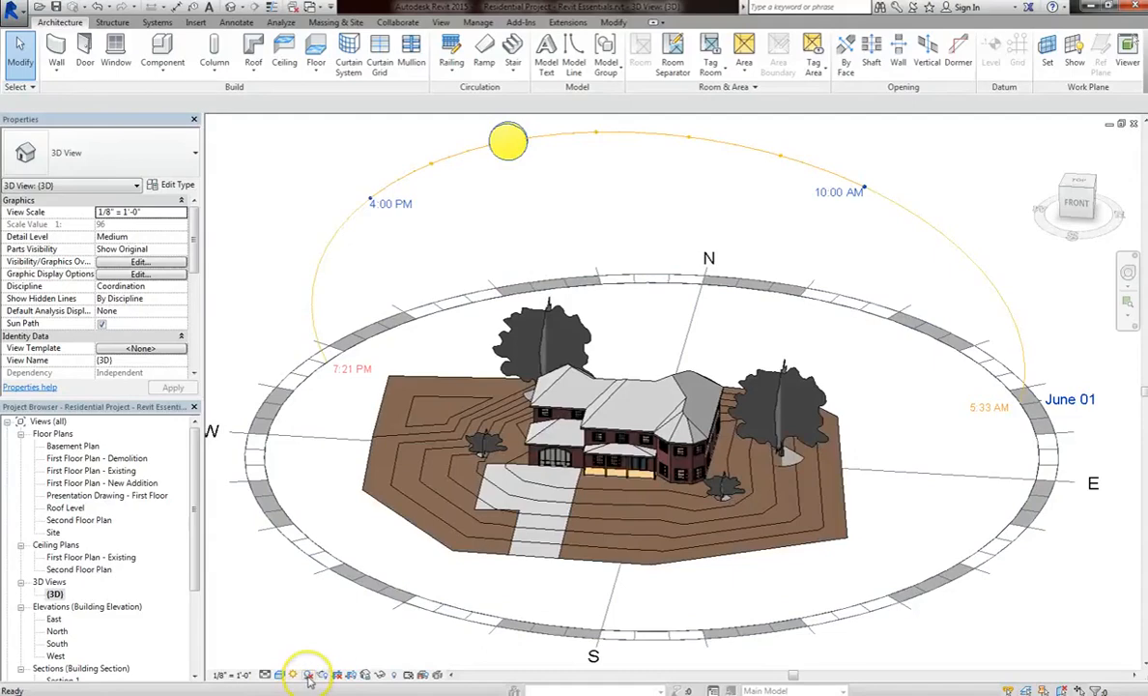
{"action": "left_click", "coordinate": [307, 675]}
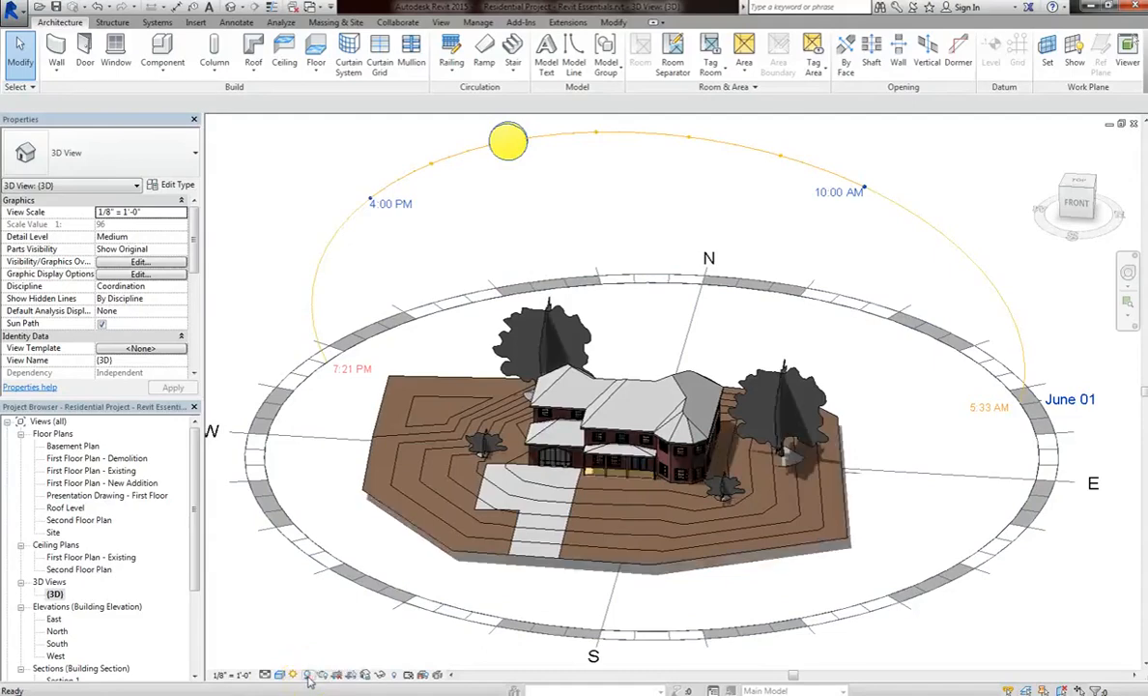
{"action": "left_click", "coordinate": [308, 680]}
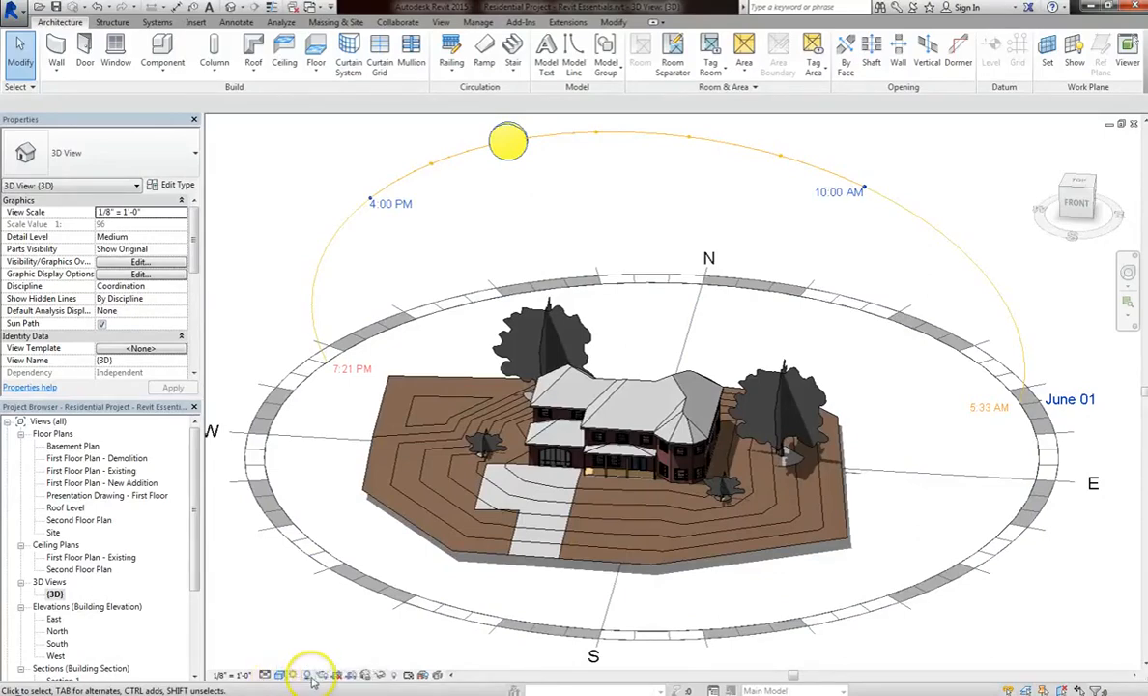
Preview the house model in the Wireframe and Hidden Line visual styles
{"action": "scroll", "coordinate": [578, 527], "scroll_direction": "up", "scroll_amount": 2}
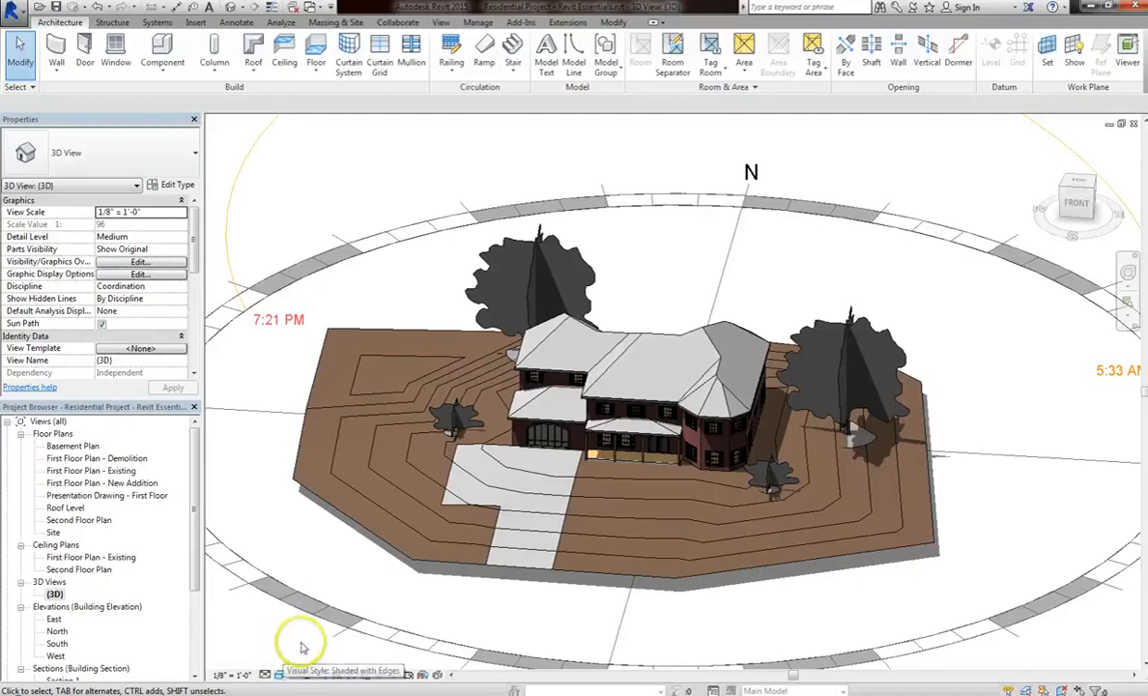
{"action": "left_click", "coordinate": [279, 674]}
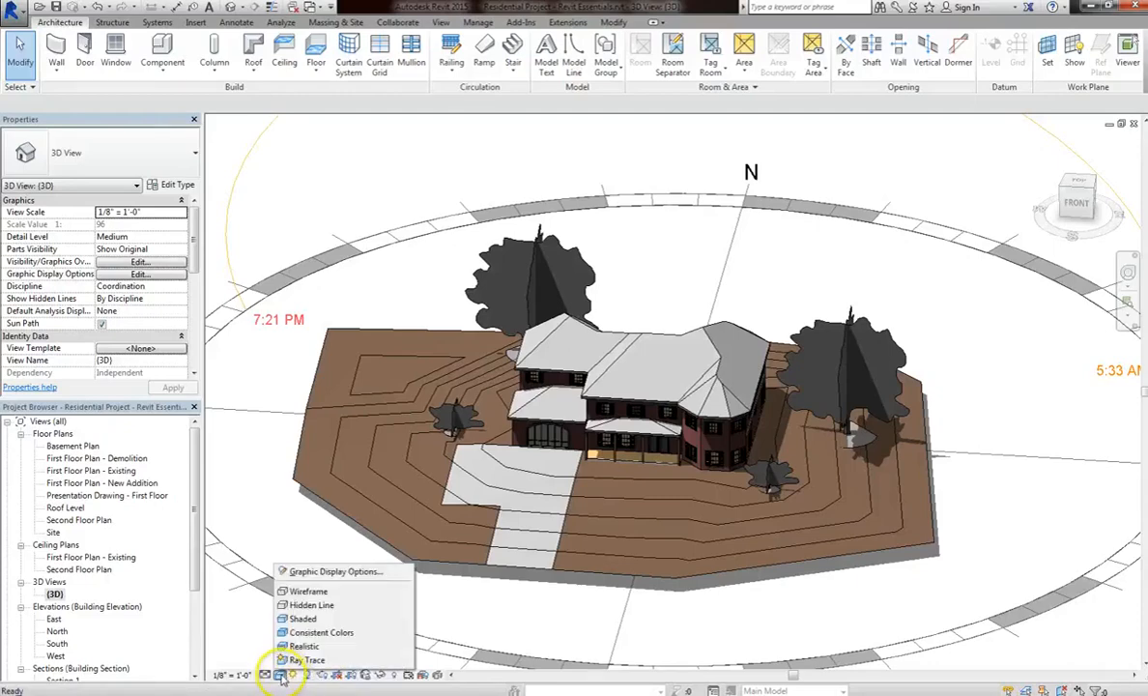
{"action": "left_click", "coordinate": [340, 591]}
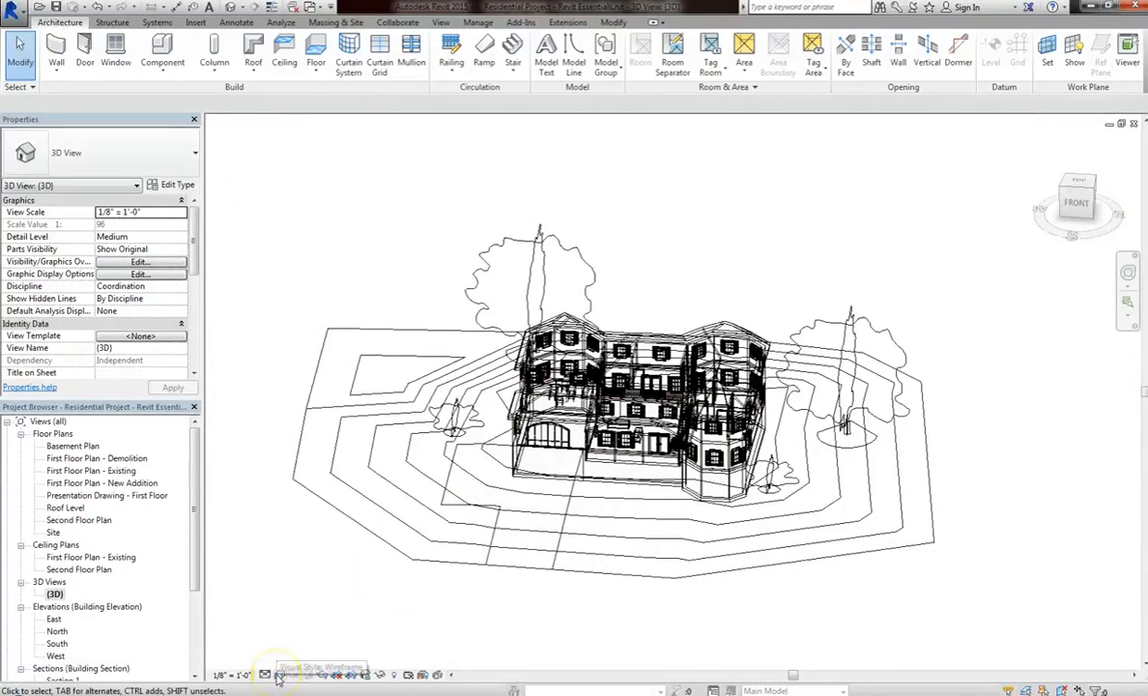
{"action": "left_click", "coordinate": [278, 675]}
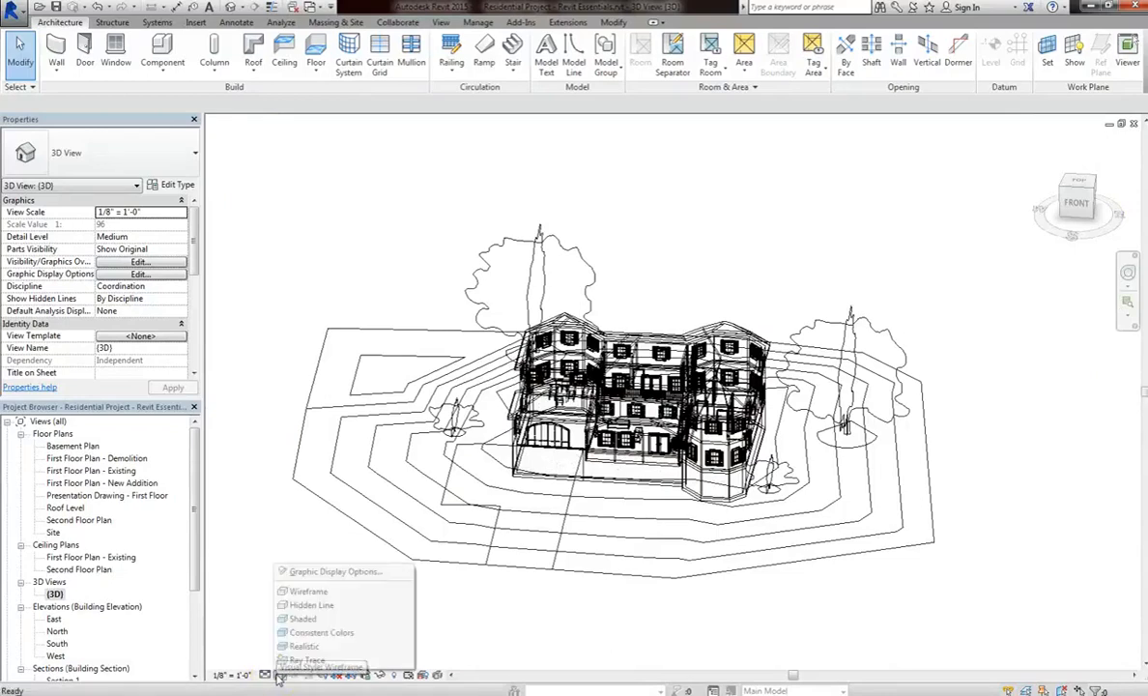
{"action": "left_click", "coordinate": [307, 606]}
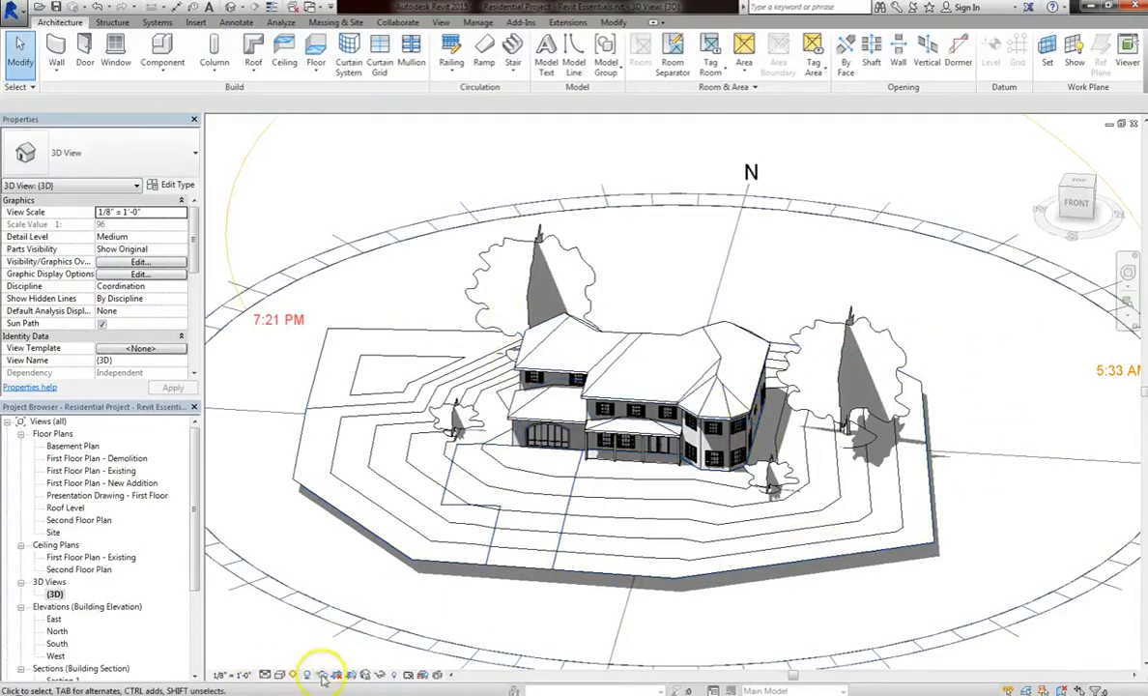
Preview the house model in the Shaded and Consistent Colors visual styles
{"action": "left_click", "coordinate": [279, 675]}
{"action": "left_click", "coordinate": [304, 619]}
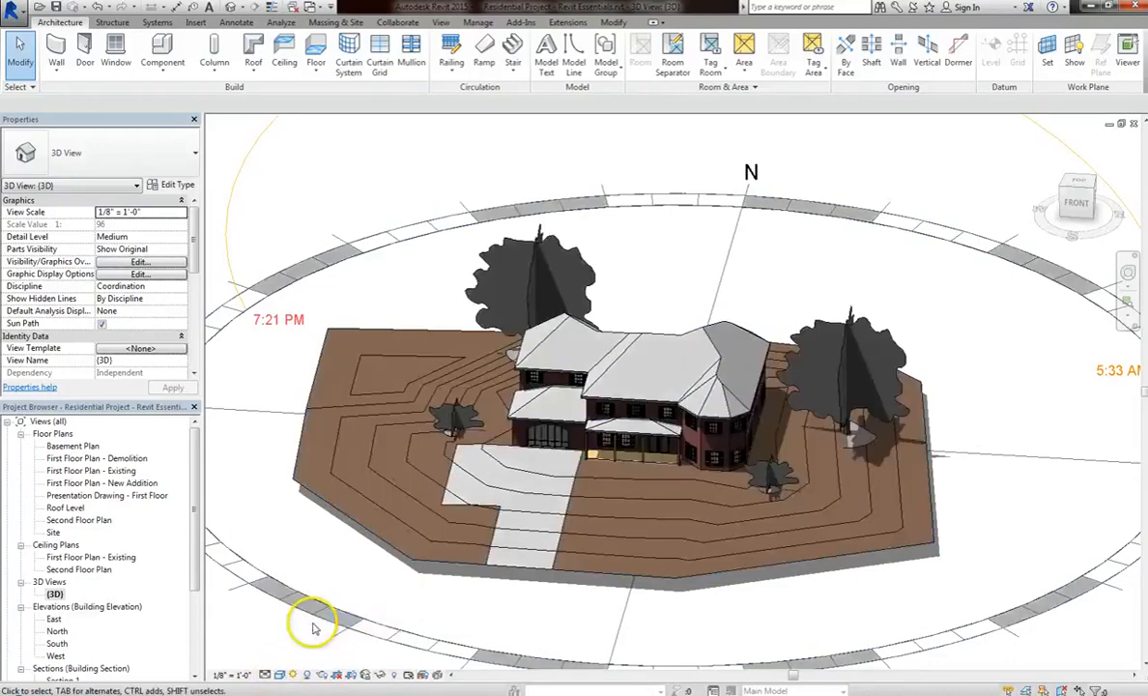
{"action": "left_click", "coordinate": [284, 675]}
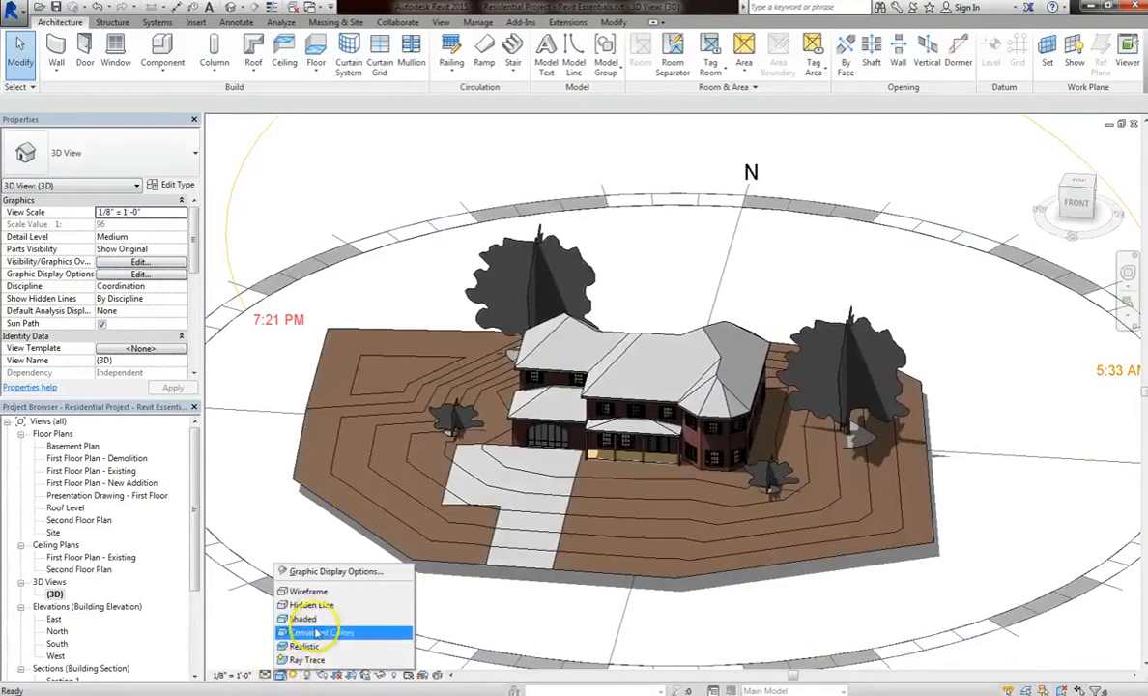
{"action": "left_click", "coordinate": [308, 634]}
Preview the house model in the Realistic and Ray Trace visual styles, viewing the ray-traced model from a slightly different angle
{"action": "left_click", "coordinate": [280, 674]}
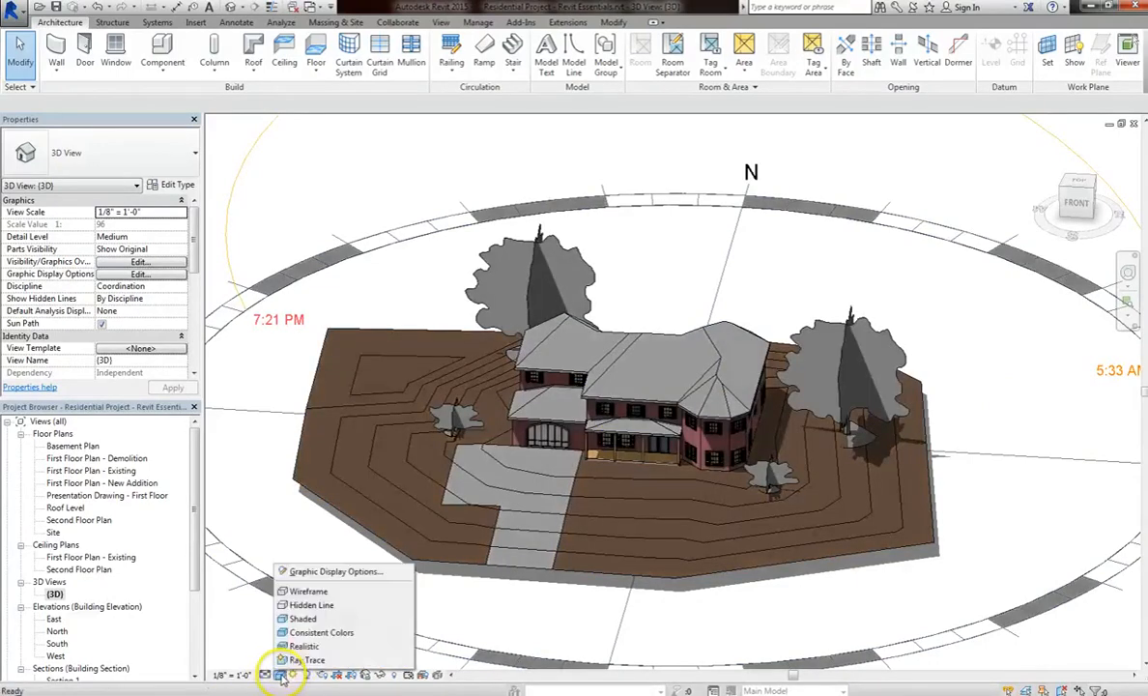
{"action": "left_click", "coordinate": [307, 647]}
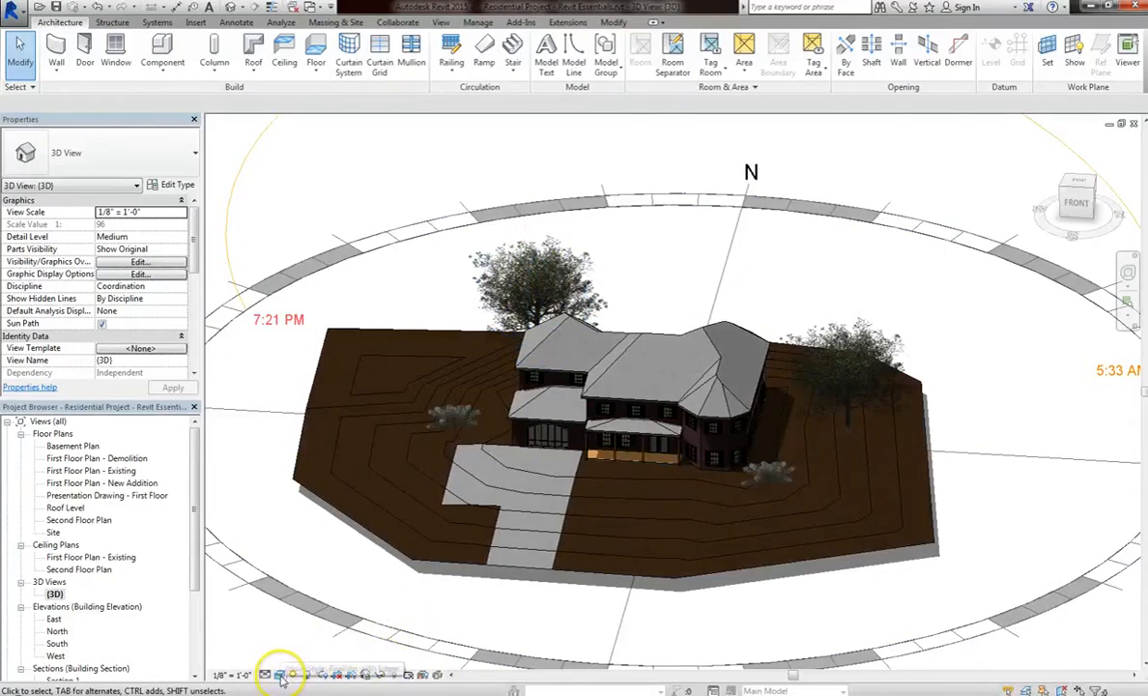
{"action": "left_click", "coordinate": [280, 676]}
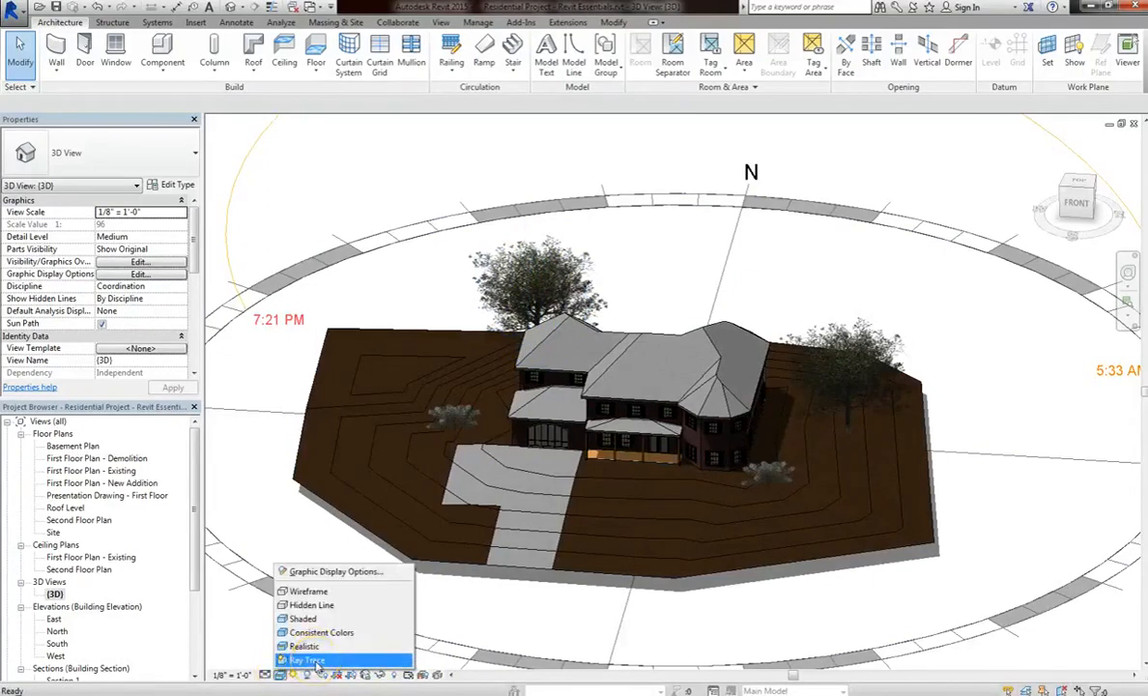
{"action": "left_click", "coordinate": [307, 660]}
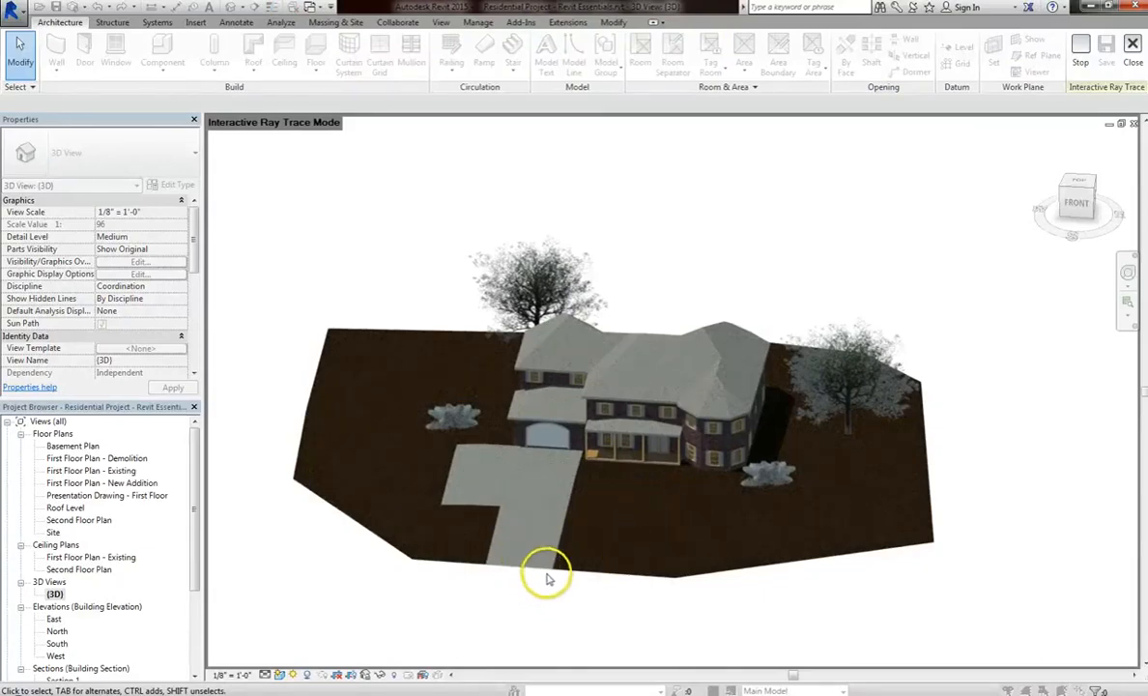
{"action": "middle_click_drag", "start_coordinate": [586, 577], "coordinate": [572, 572], "text": "shift"}
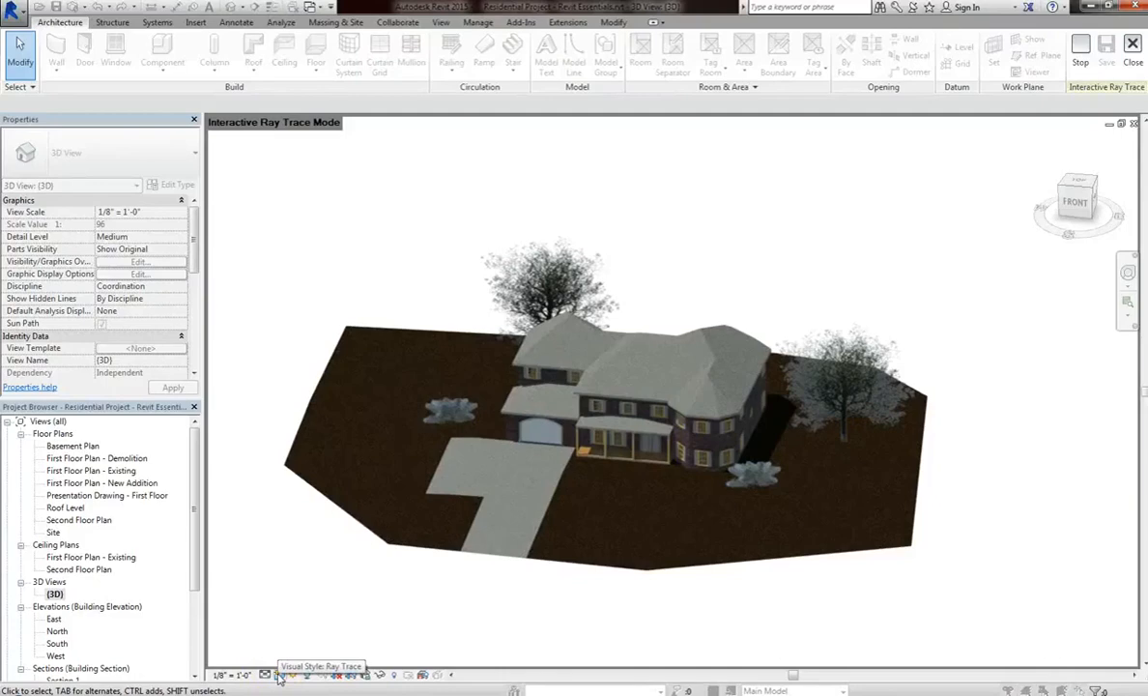
Leave Ray Trace for the Hidden Line style and return the 3D view to Shaded
{"action": "left_click", "coordinate": [278, 676]}
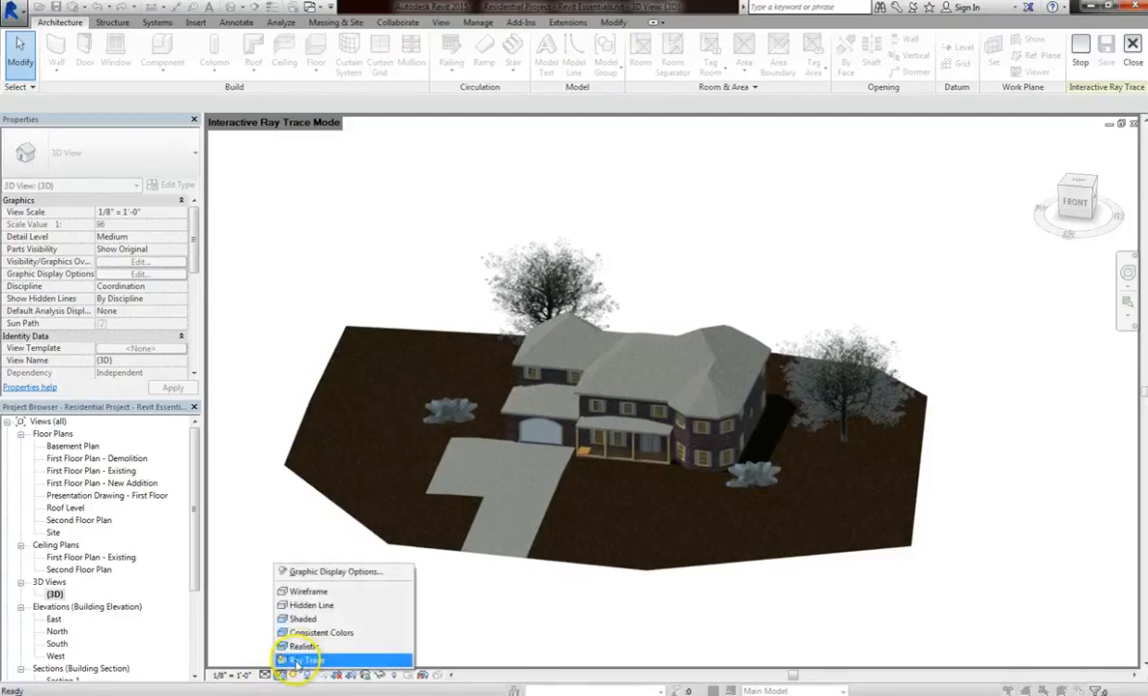
{"action": "left_click", "coordinate": [313, 606]}
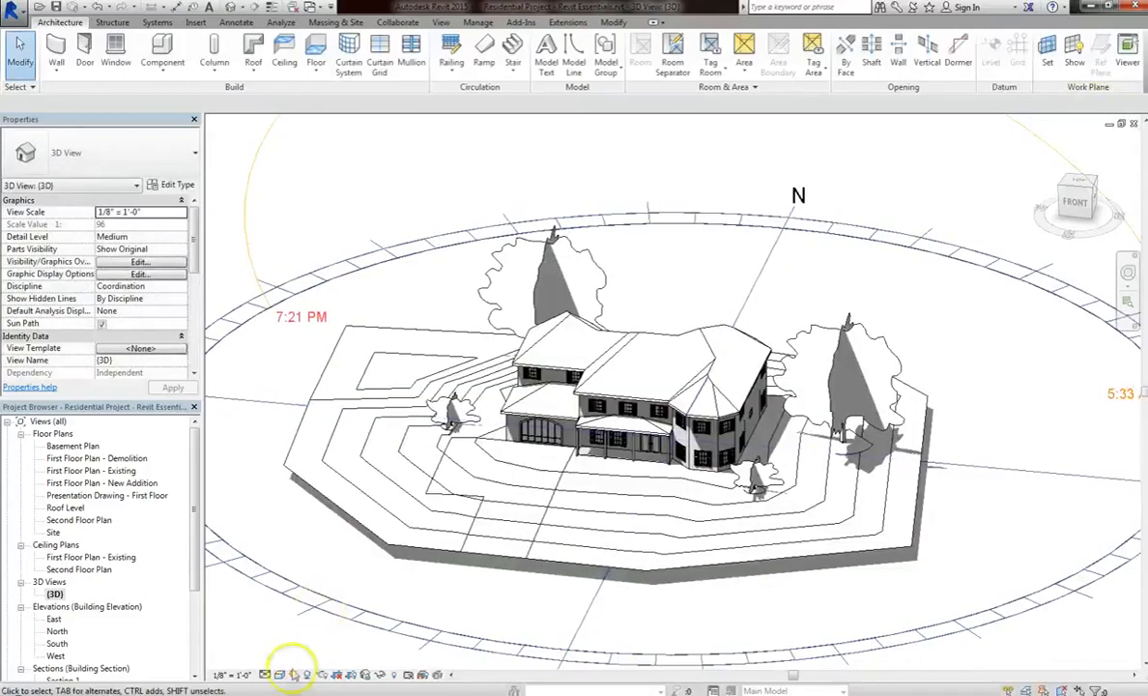
{"action": "left_click", "coordinate": [281, 674]}
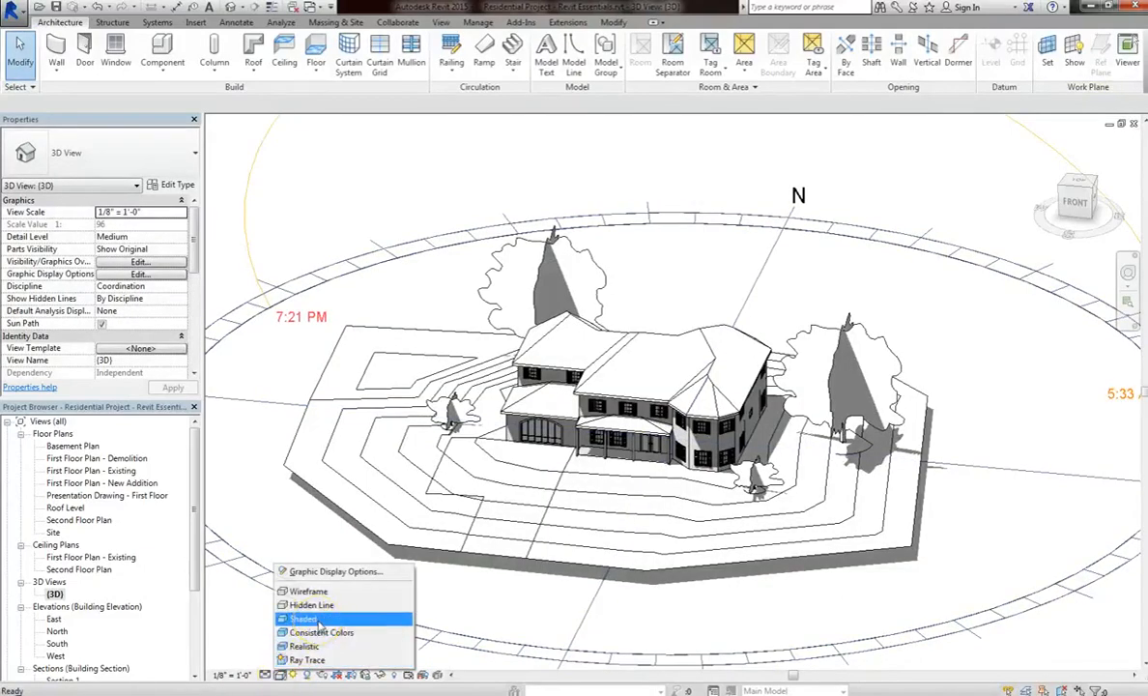
{"action": "left_click", "coordinate": [319, 618]}
Open the graphic display options beside the house and select Shaded as the model display style
{"action": "left_click", "coordinate": [279, 674]}
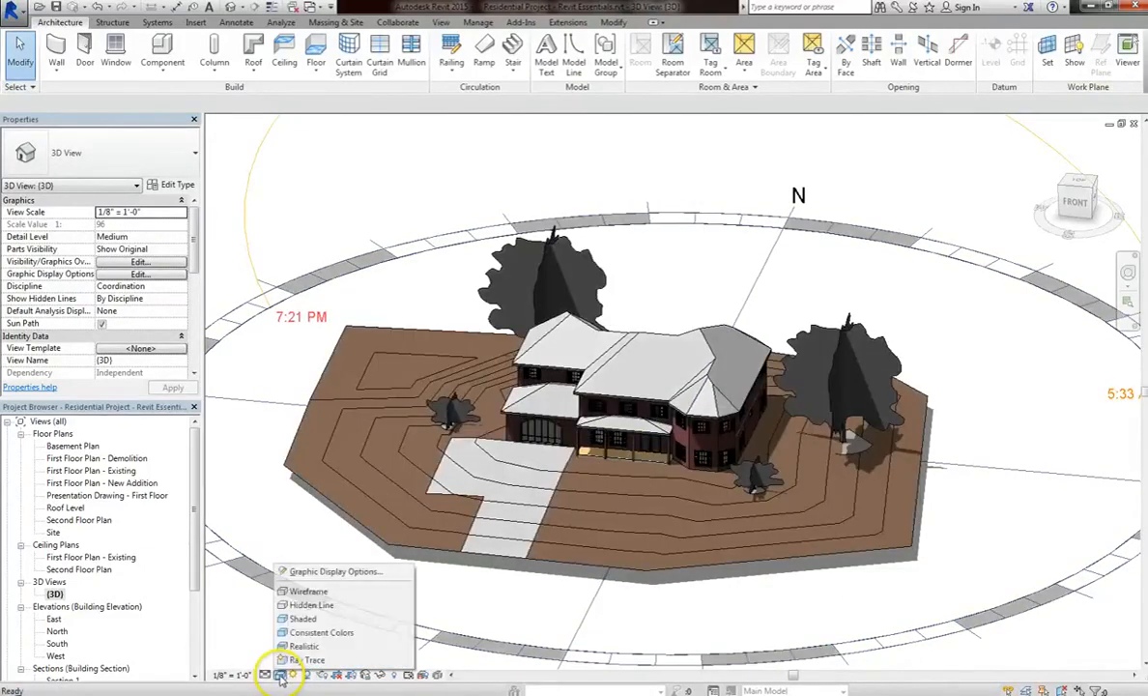
{"action": "left_click", "coordinate": [298, 577]}
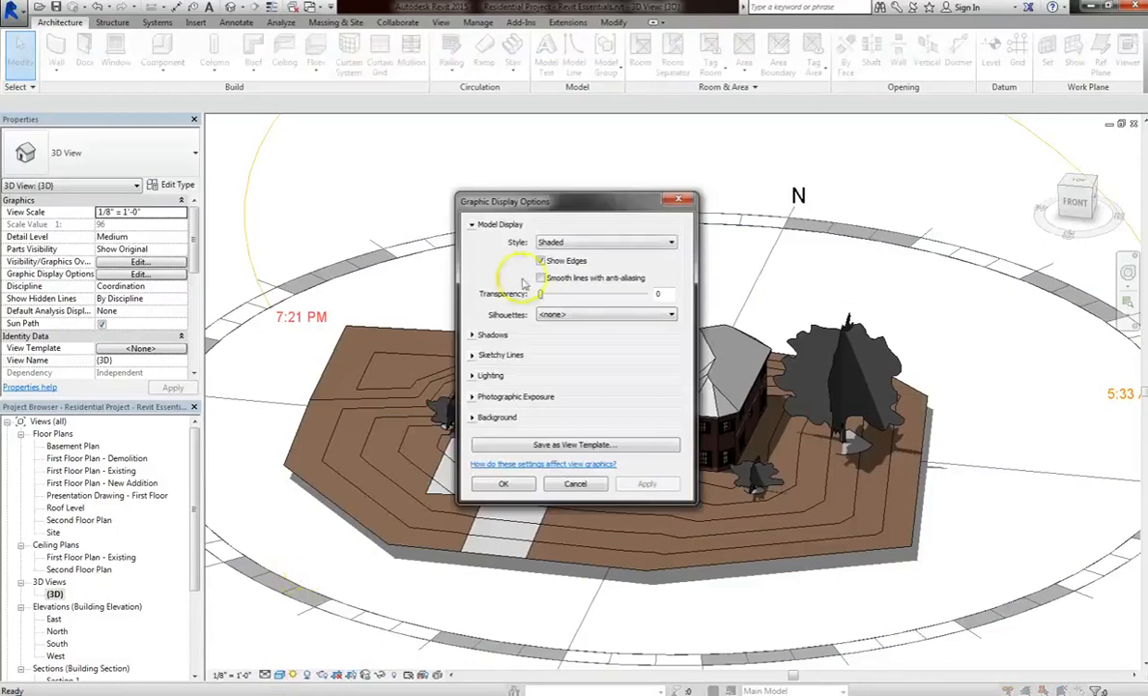
{"action": "left_click_drag", "start_coordinate": [558, 202], "coordinate": [309, 295]}
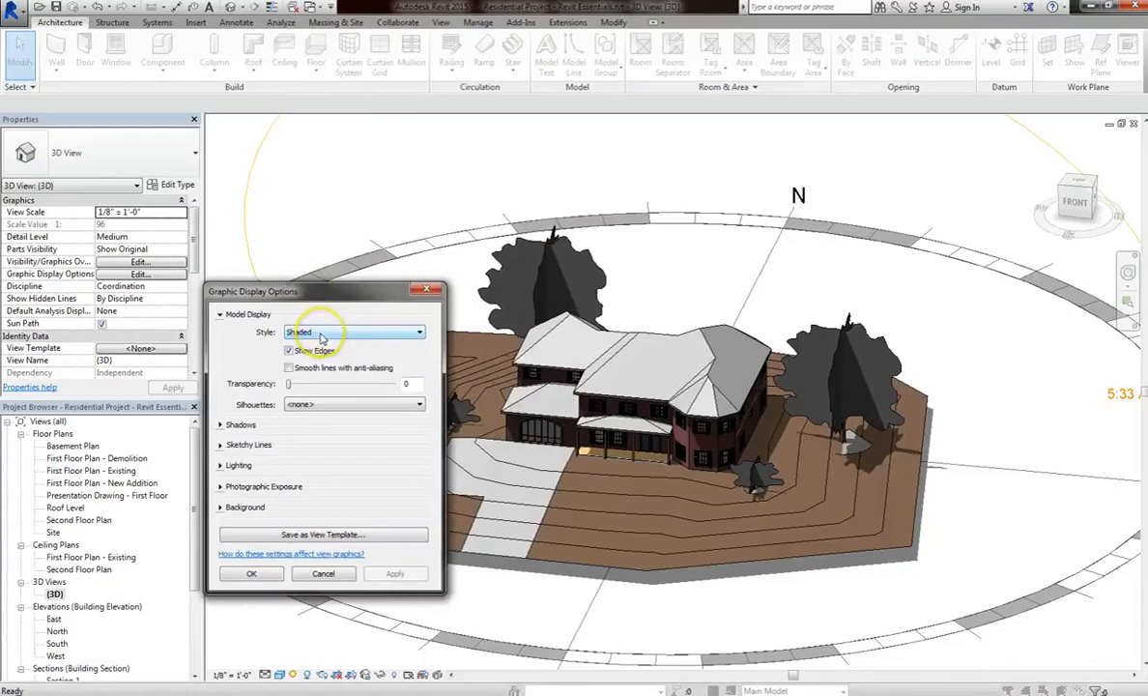
{"action": "left_click", "coordinate": [319, 333]}
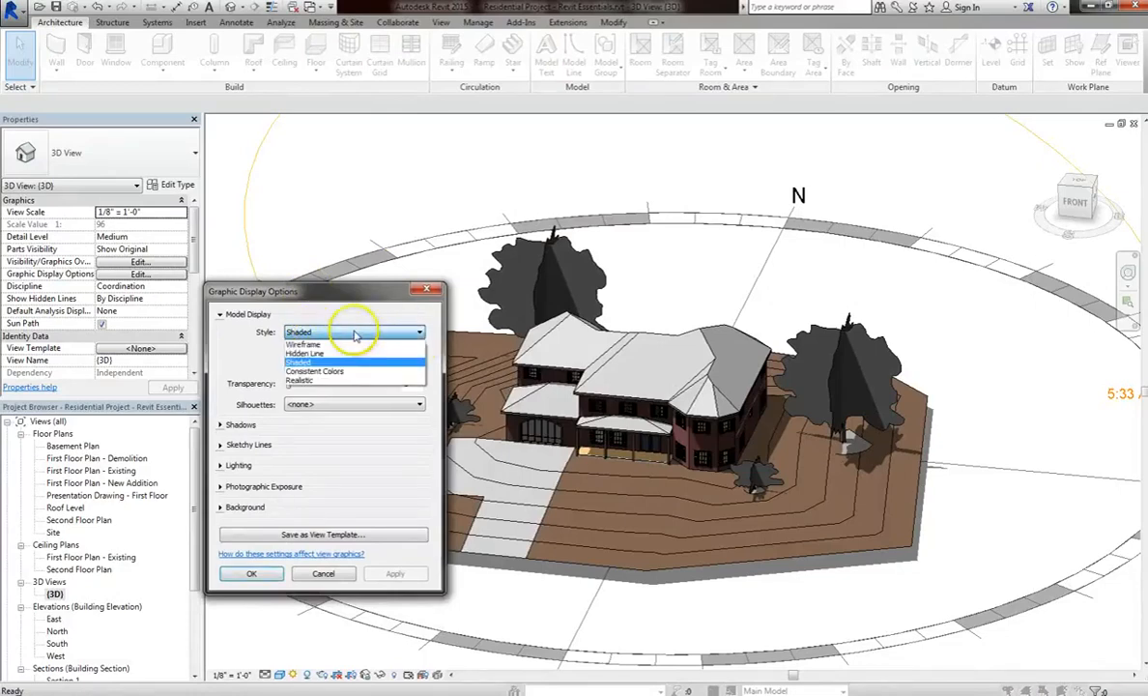
{"action": "left_click", "coordinate": [302, 362]}
Apply the shaded display without Show Edges, and turn the edges back on
{"action": "left_click", "coordinate": [289, 351]}
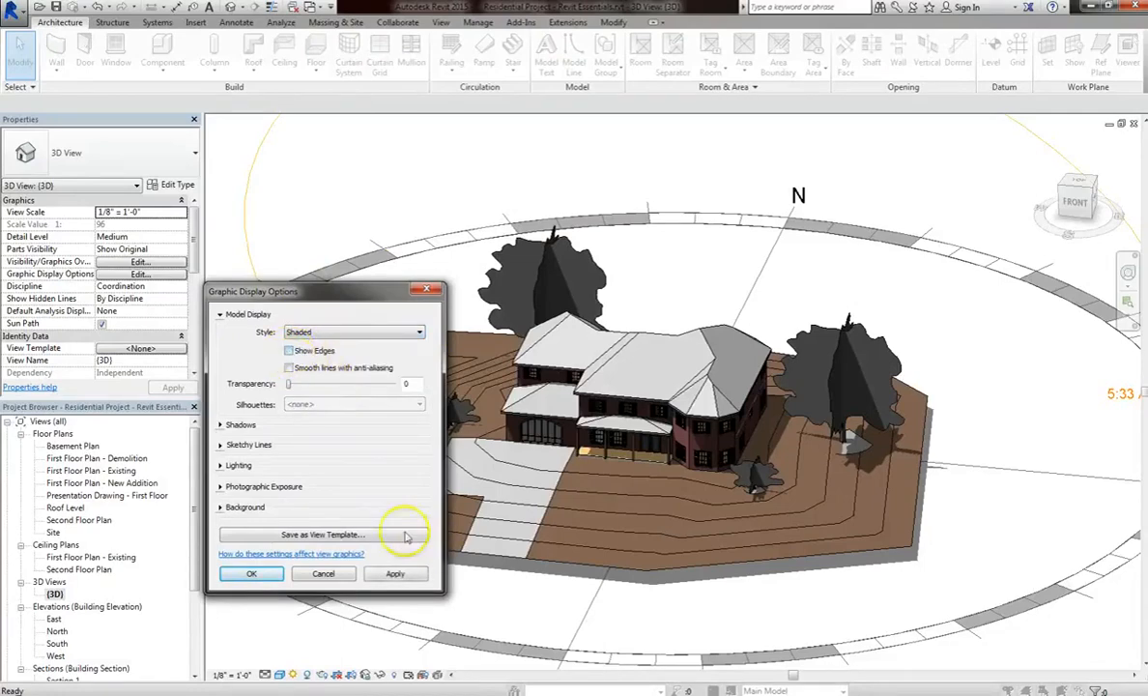
{"action": "left_click", "coordinate": [388, 571]}
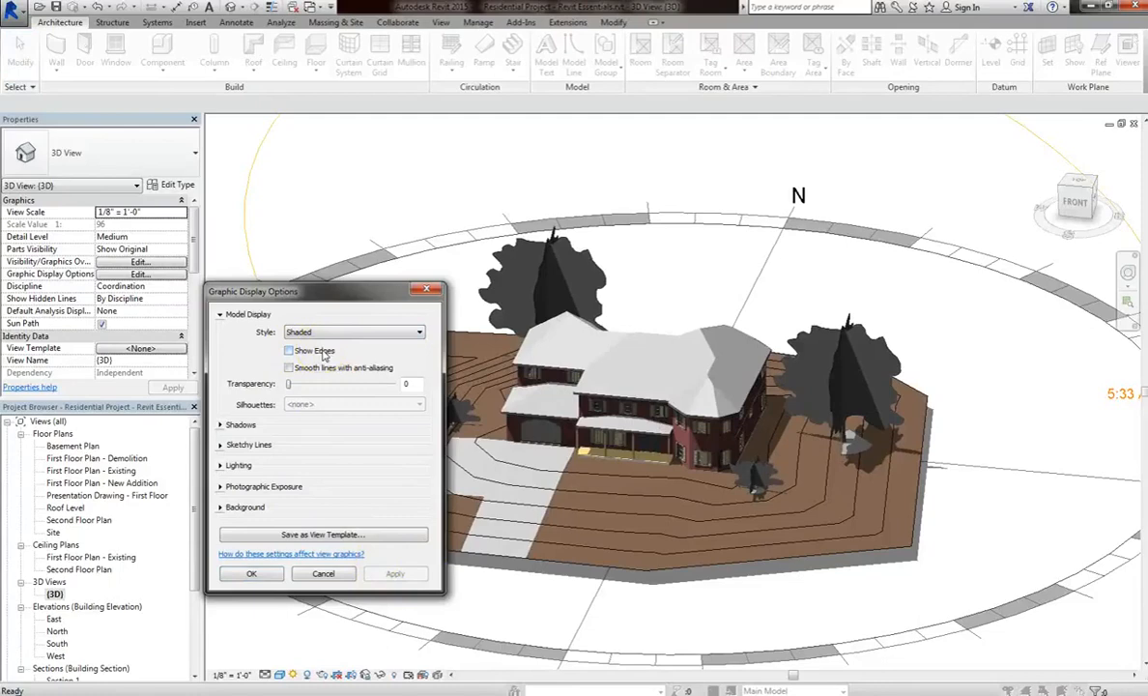
{"action": "left_click", "coordinate": [395, 573]}
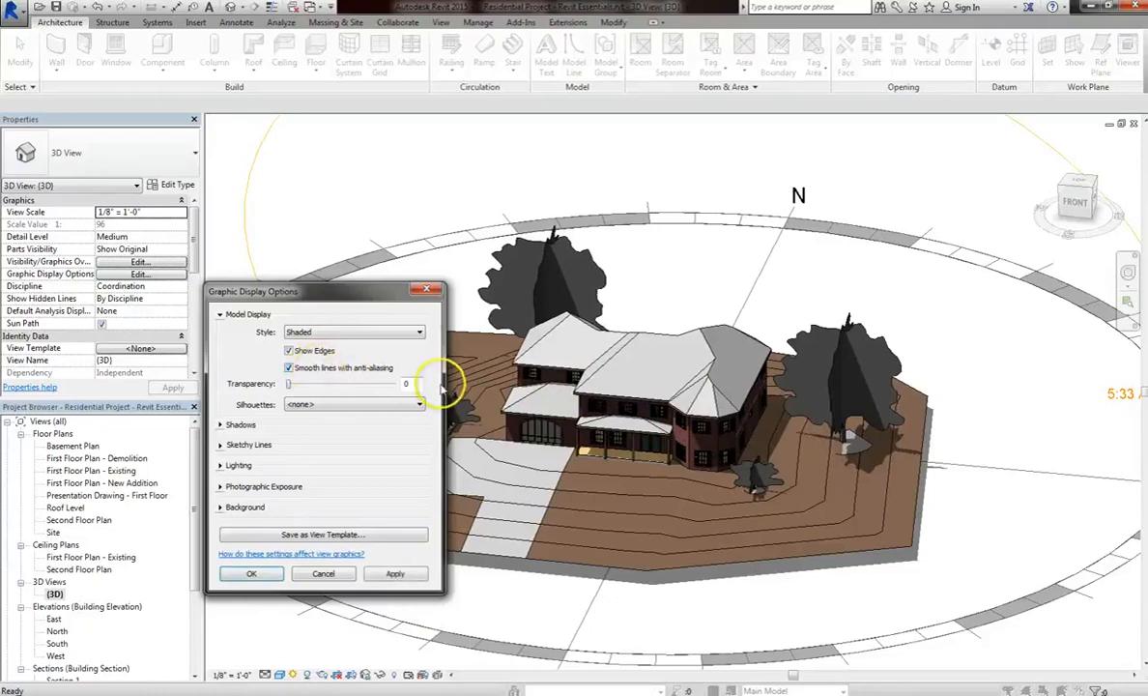
Apply Smooth lines with anti-aliasing to the view, comparing the model with the option off and on again
{"action": "left_click", "coordinate": [400, 573]}
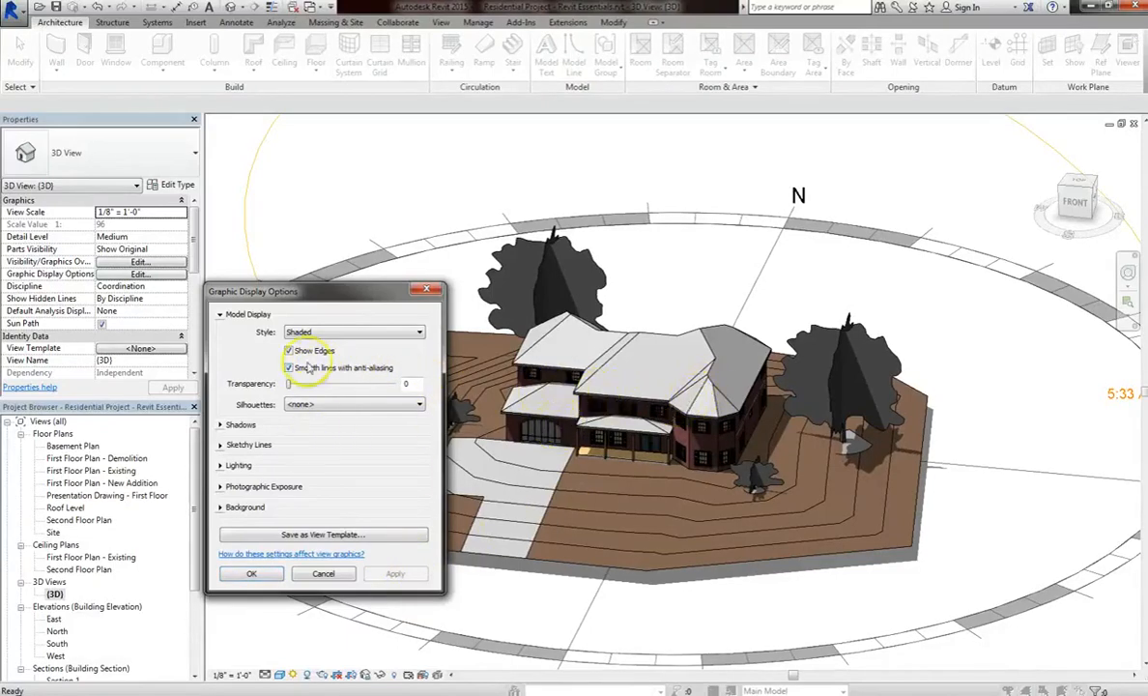
{"action": "left_click", "coordinate": [326, 370]}
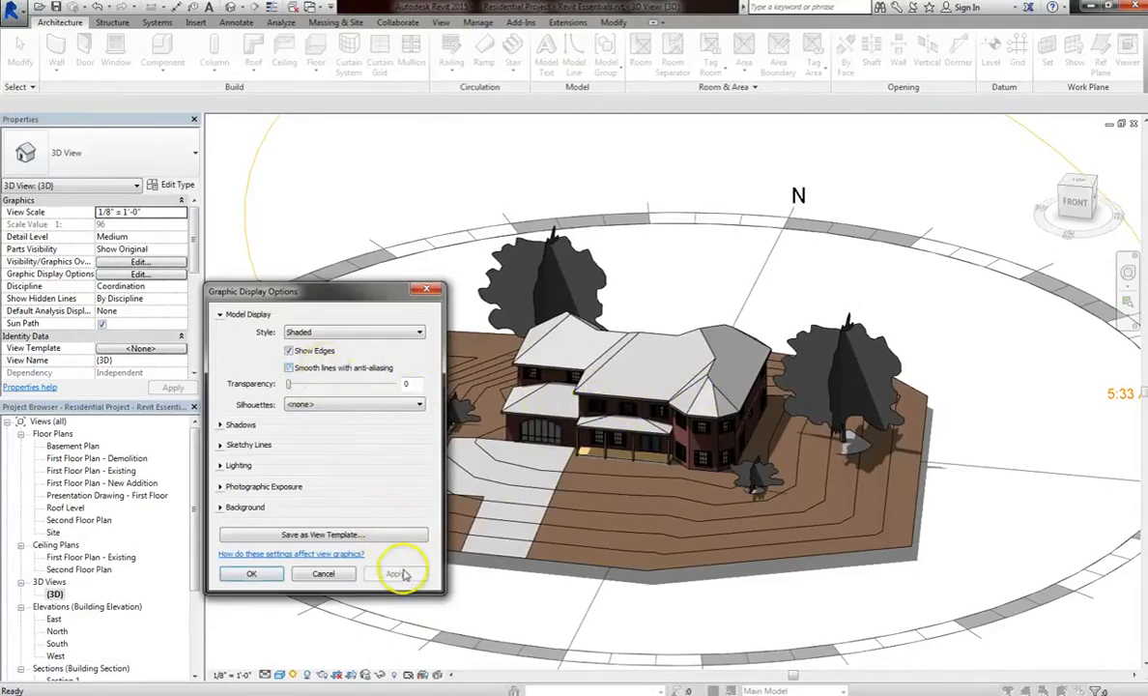
{"action": "left_click", "coordinate": [396, 573]}
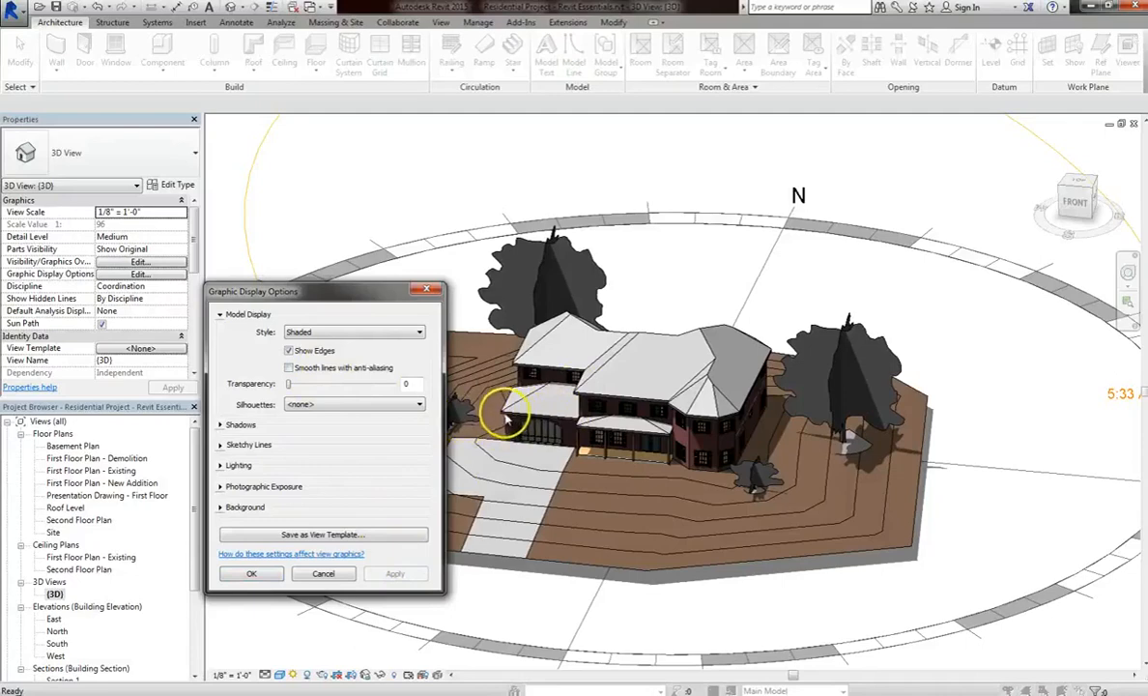
{"action": "left_click", "coordinate": [372, 369]}
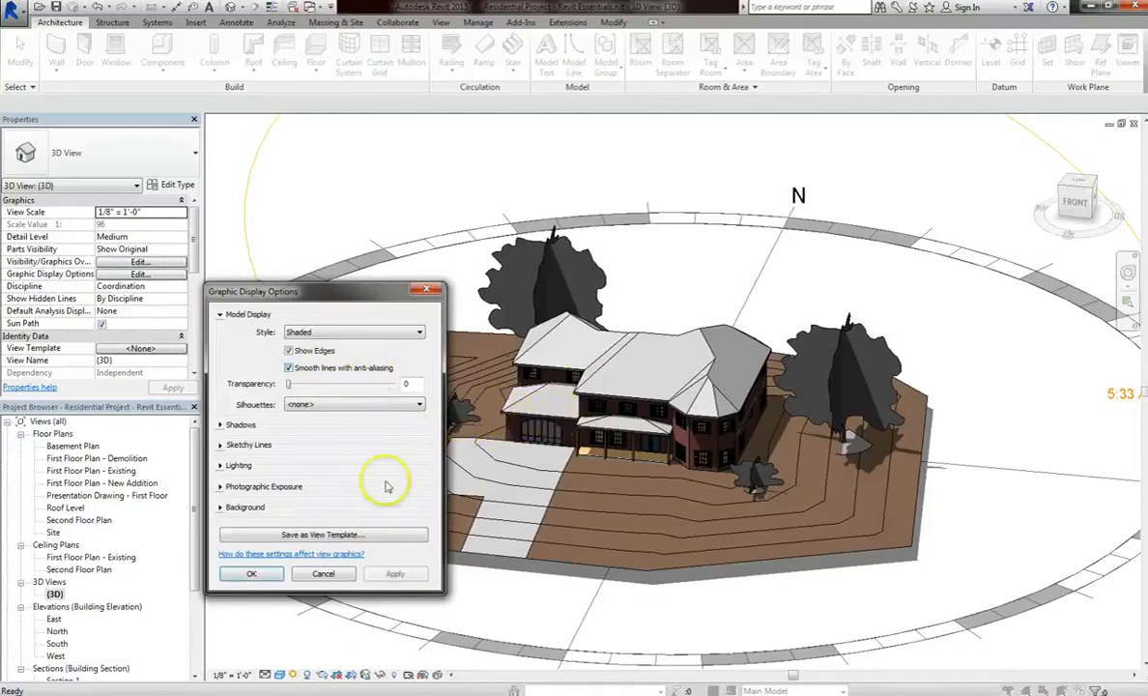
{"action": "left_click", "coordinate": [397, 570]}
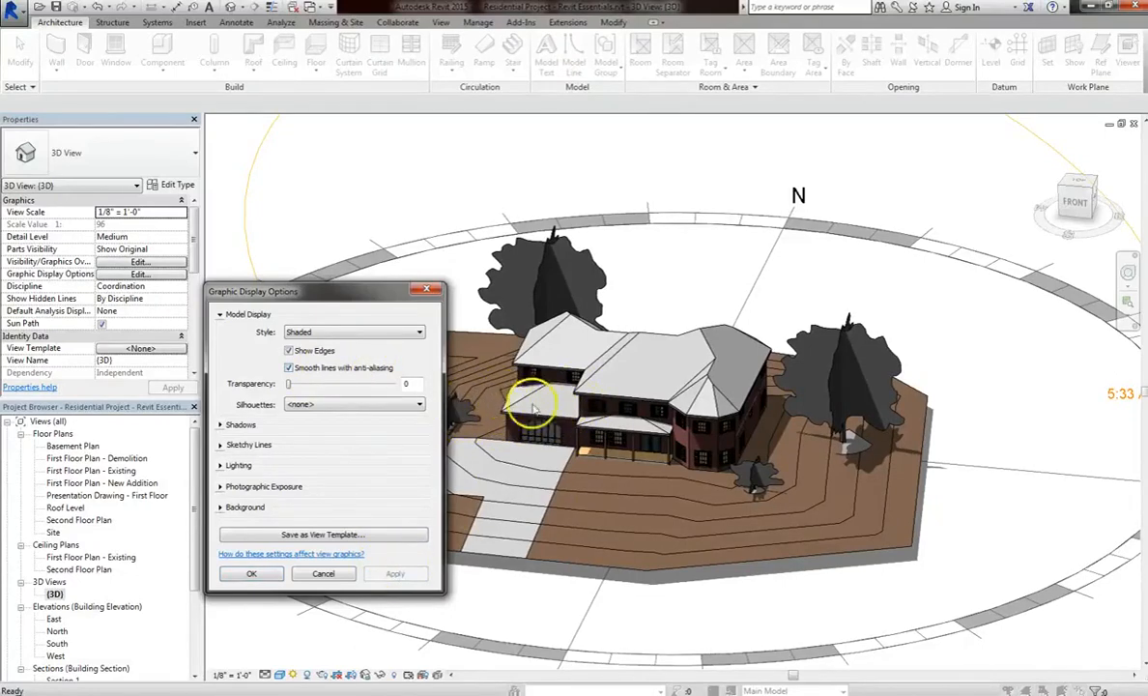
Set the model display transparency to 40, accept the display options and inspect the see-through house up close
{"action": "left_click", "coordinate": [328, 386]}
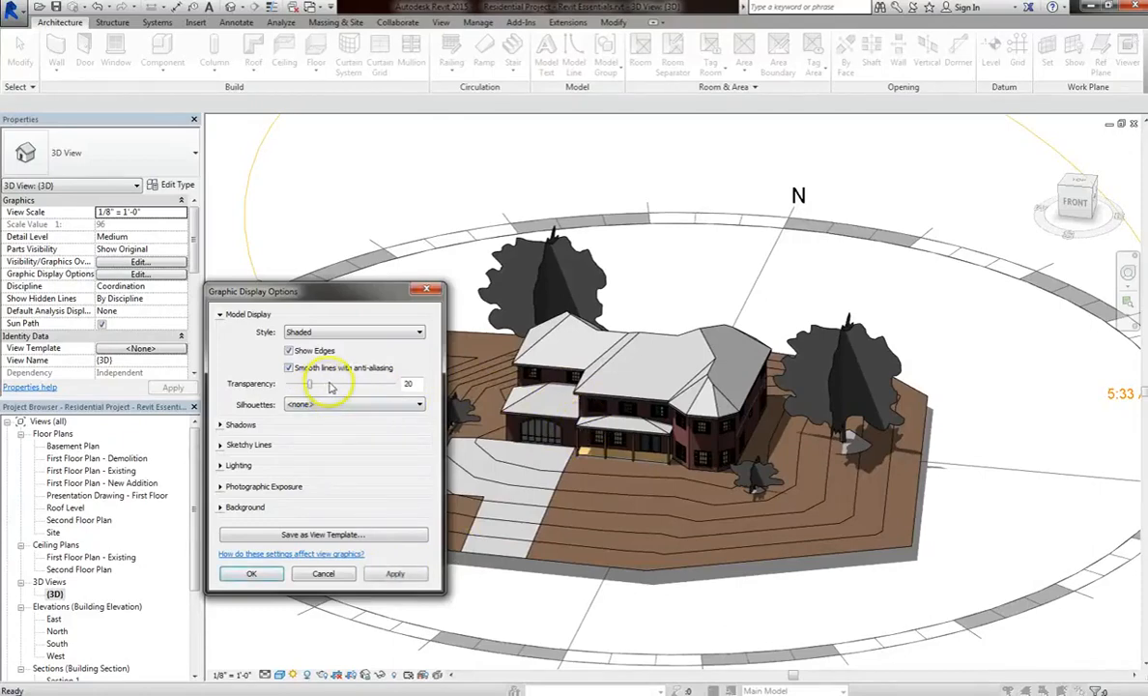
{"action": "left_click", "coordinate": [394, 574]}
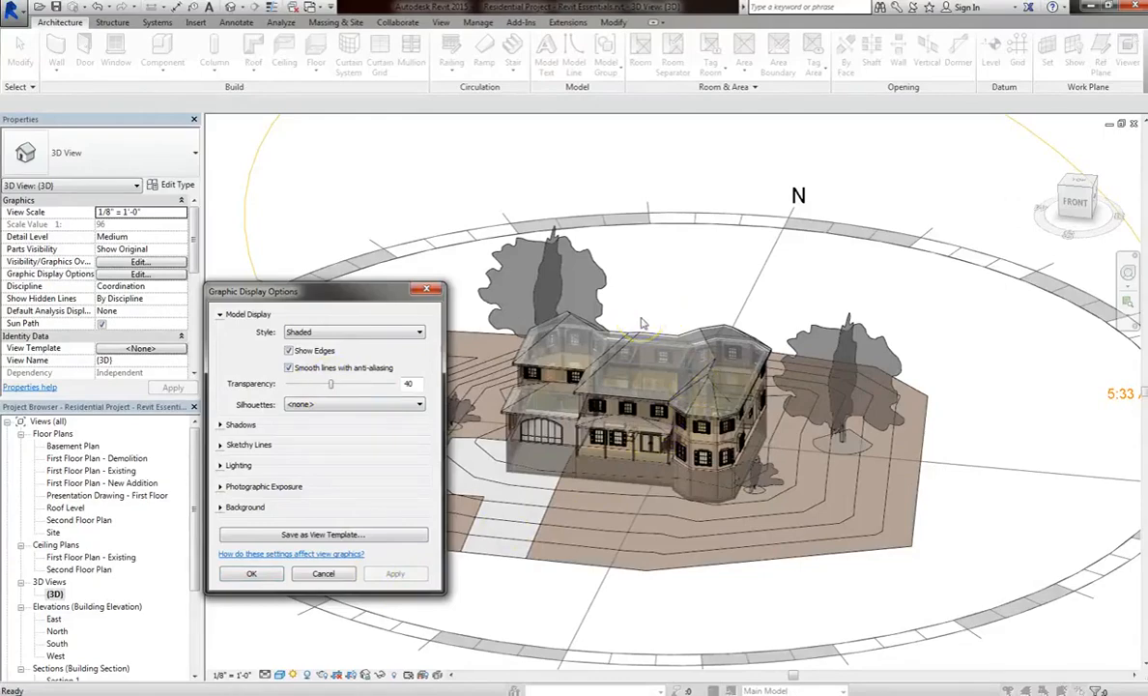
{"action": "left_click", "coordinate": [251, 573]}
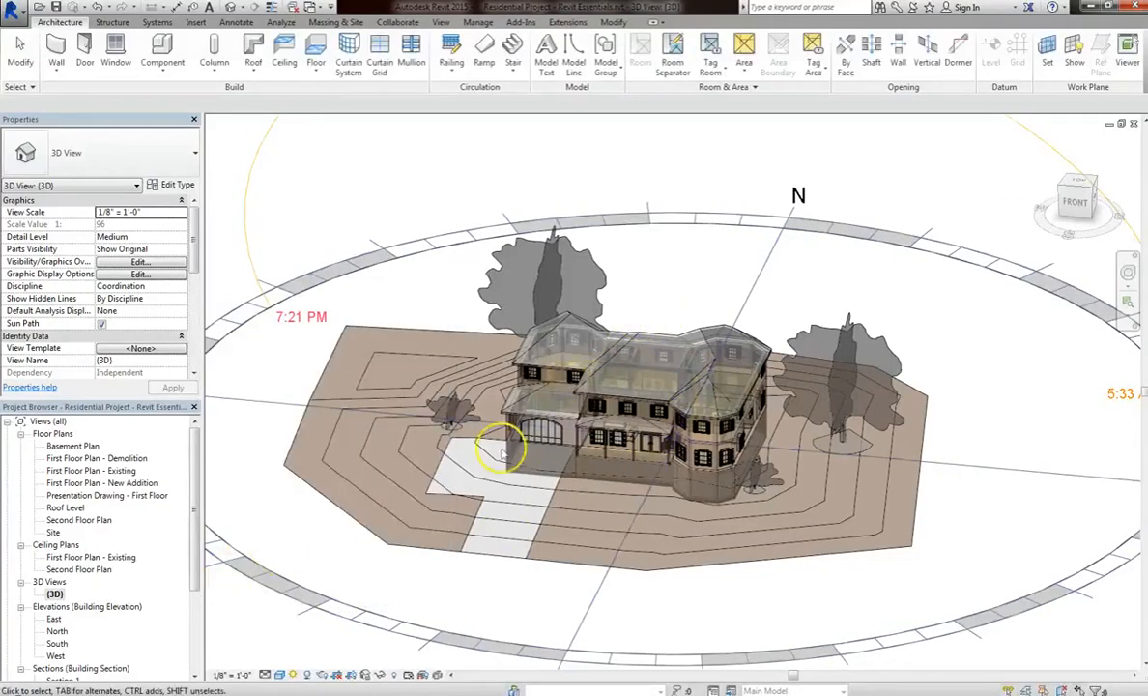
{"action": "scroll", "coordinate": [582, 400], "scroll_direction": "up", "scroll_amount": 10}
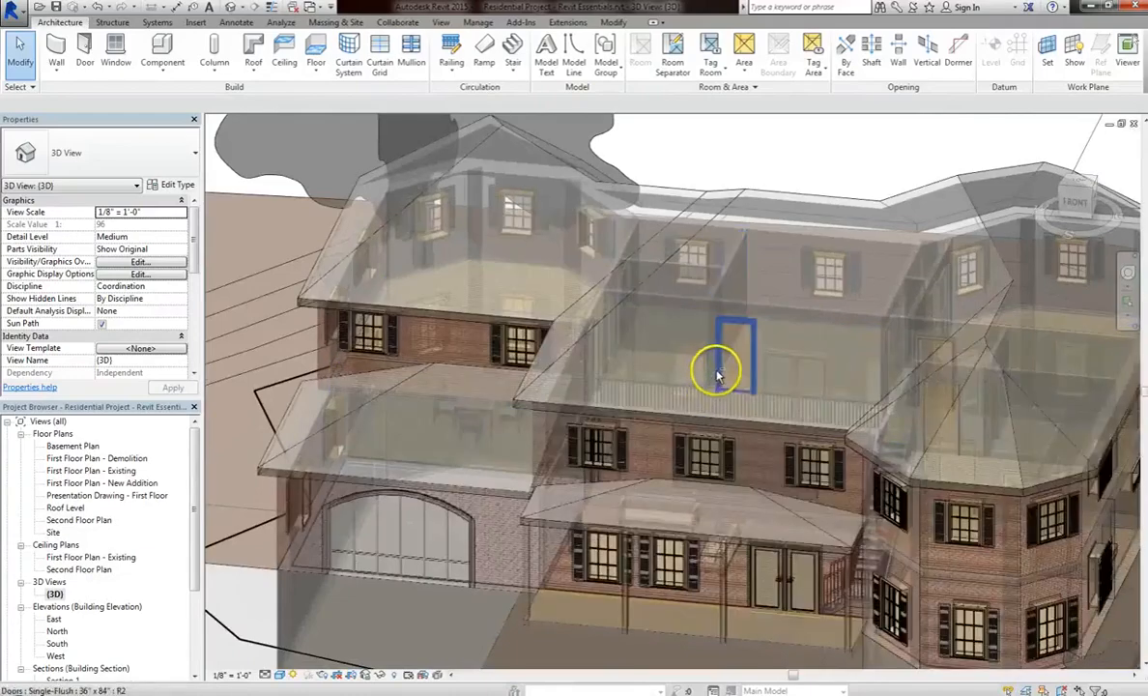
Reset the house's model display transparency to 0 in the graphic display options and apply it
{"action": "middle_click_drag", "start_coordinate": [716, 372], "coordinate": [563, 486], "text": "shift"}
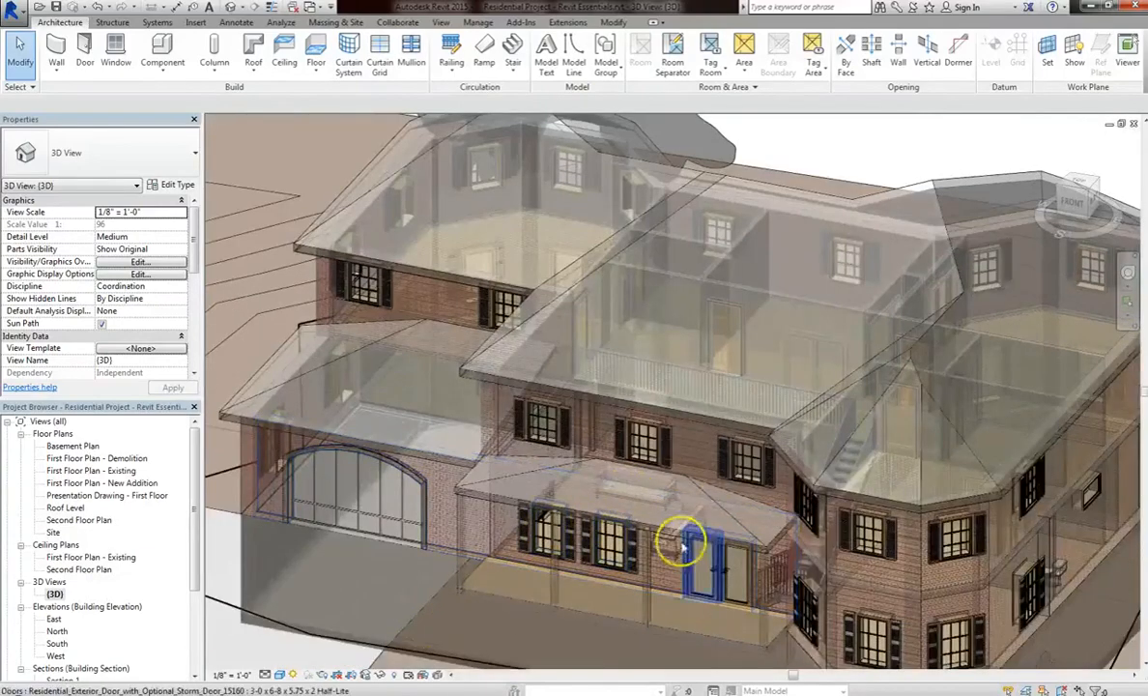
{"action": "left_click", "coordinate": [278, 674]}
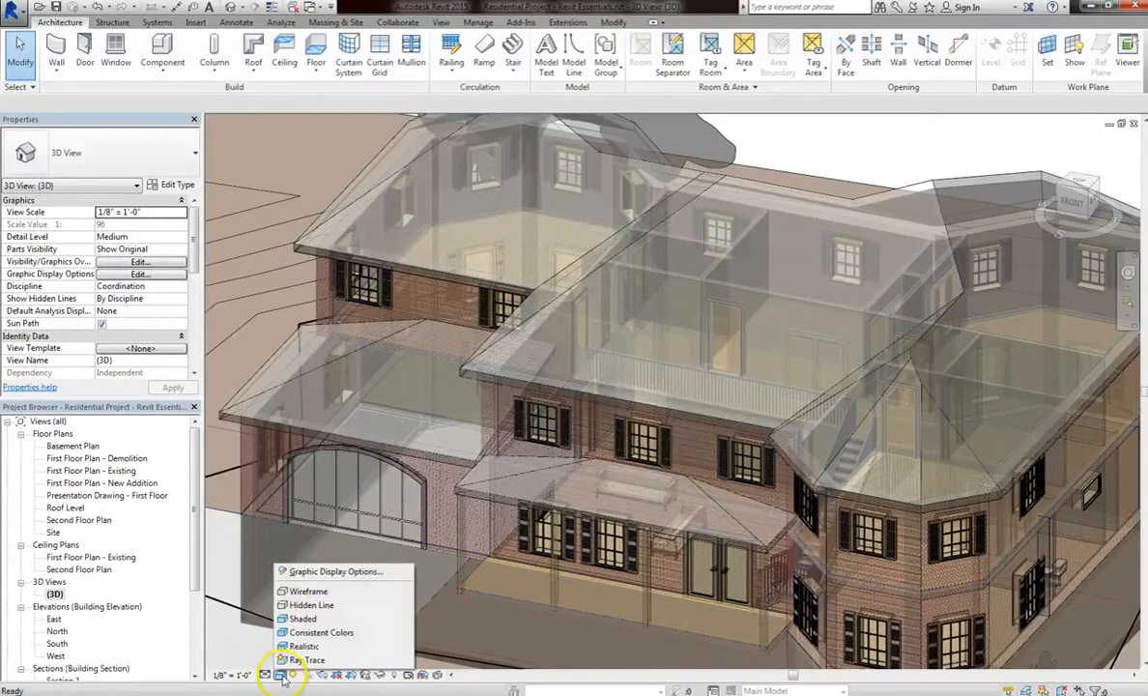
{"action": "left_click", "coordinate": [319, 571]}
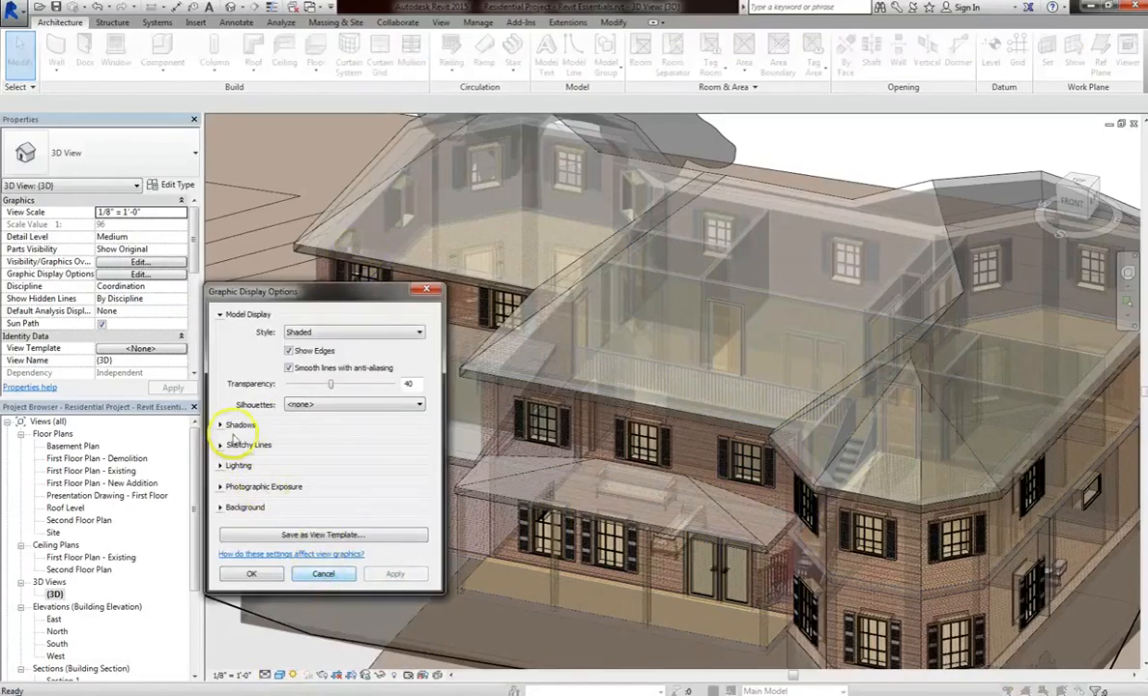
{"action": "left_click_drag", "start_coordinate": [331, 384], "coordinate": [288, 384]}
{"action": "left_click", "coordinate": [396, 573]}
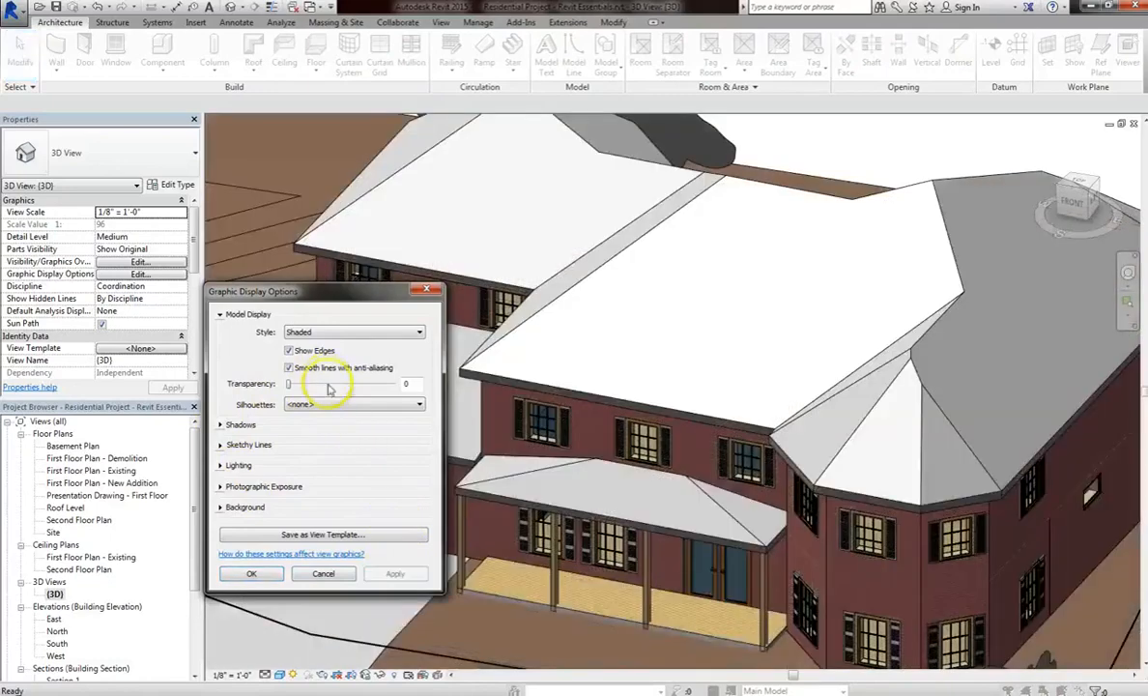
Apply the <Demolished> silhouette style to the model display, comparing it with Wide Lines
{"action": "left_click", "coordinate": [353, 405]}
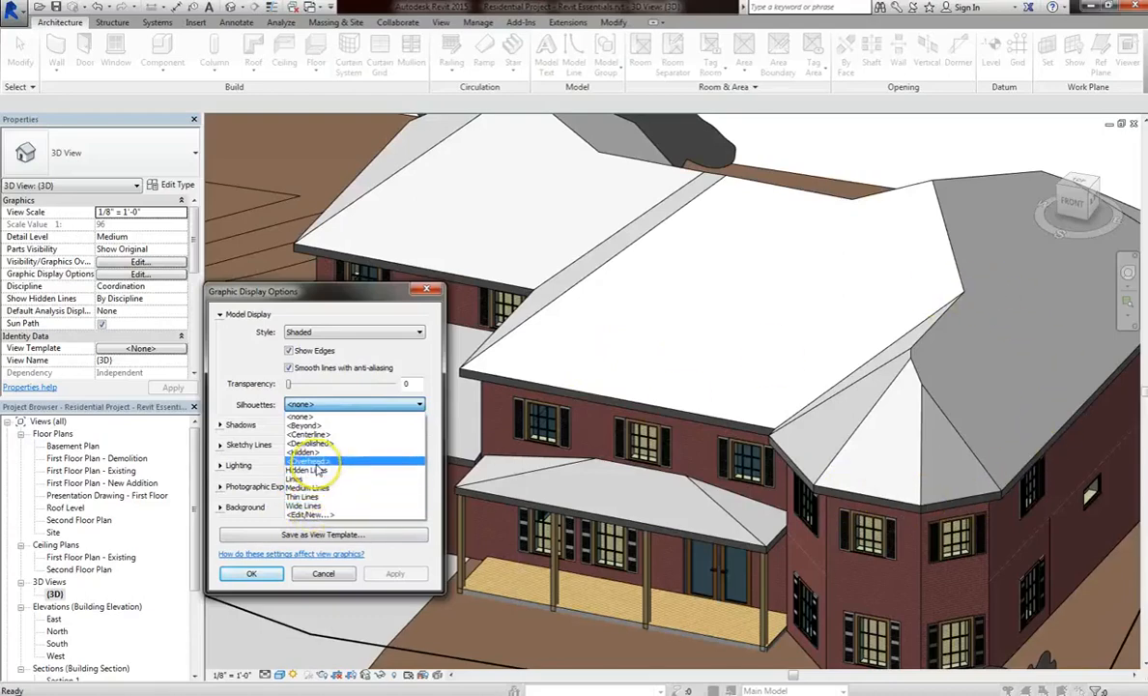
{"action": "left_click", "coordinate": [314, 443]}
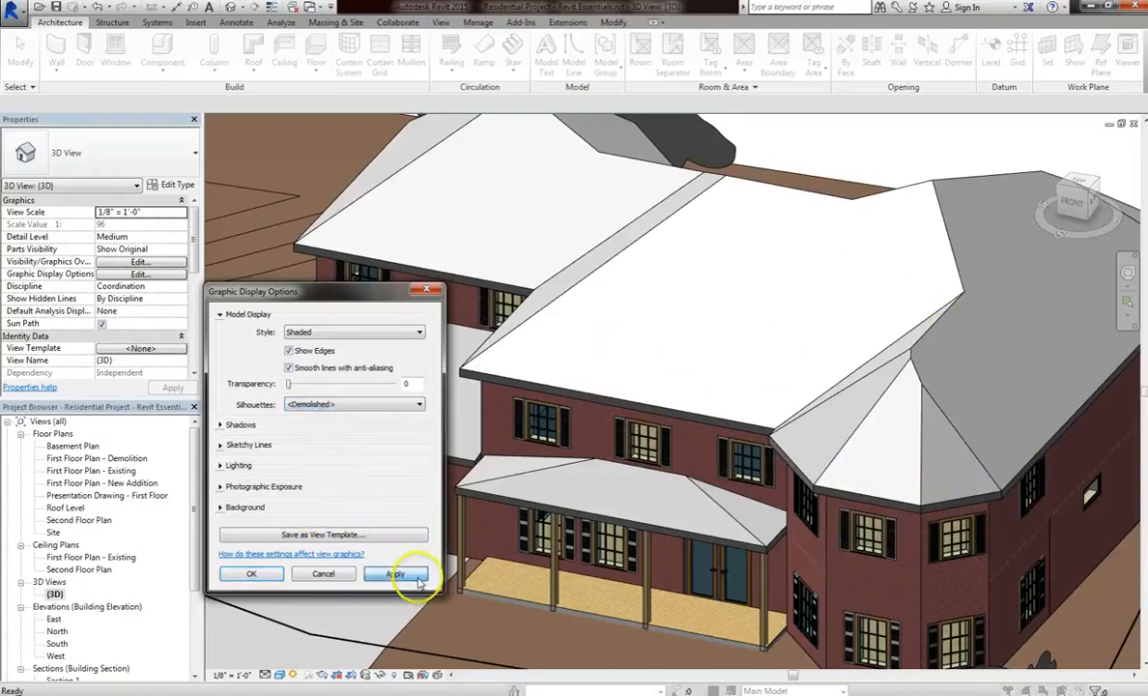
{"action": "left_click", "coordinate": [416, 575]}
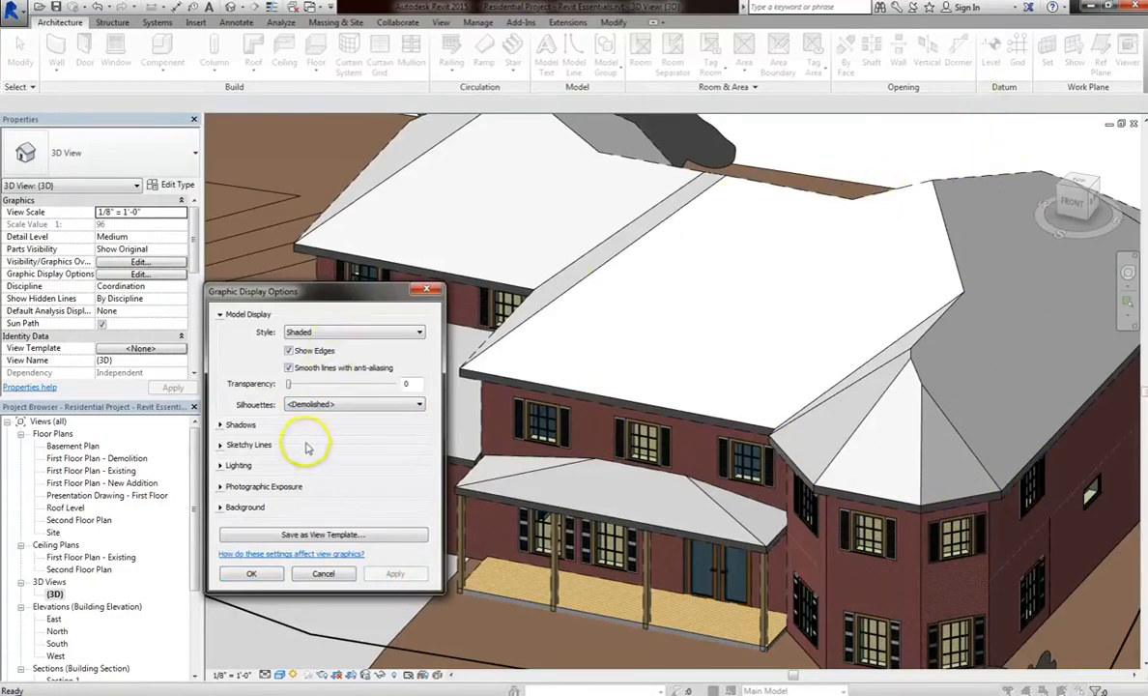
{"action": "left_click", "coordinate": [304, 405]}
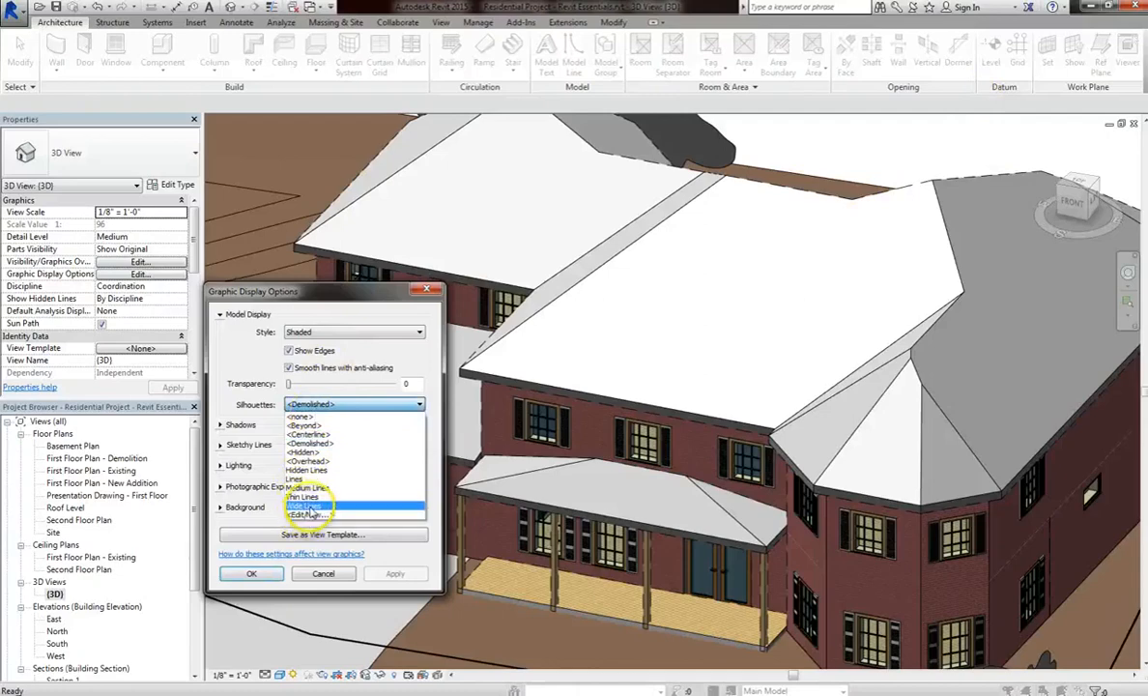
{"action": "left_click", "coordinate": [305, 506]}
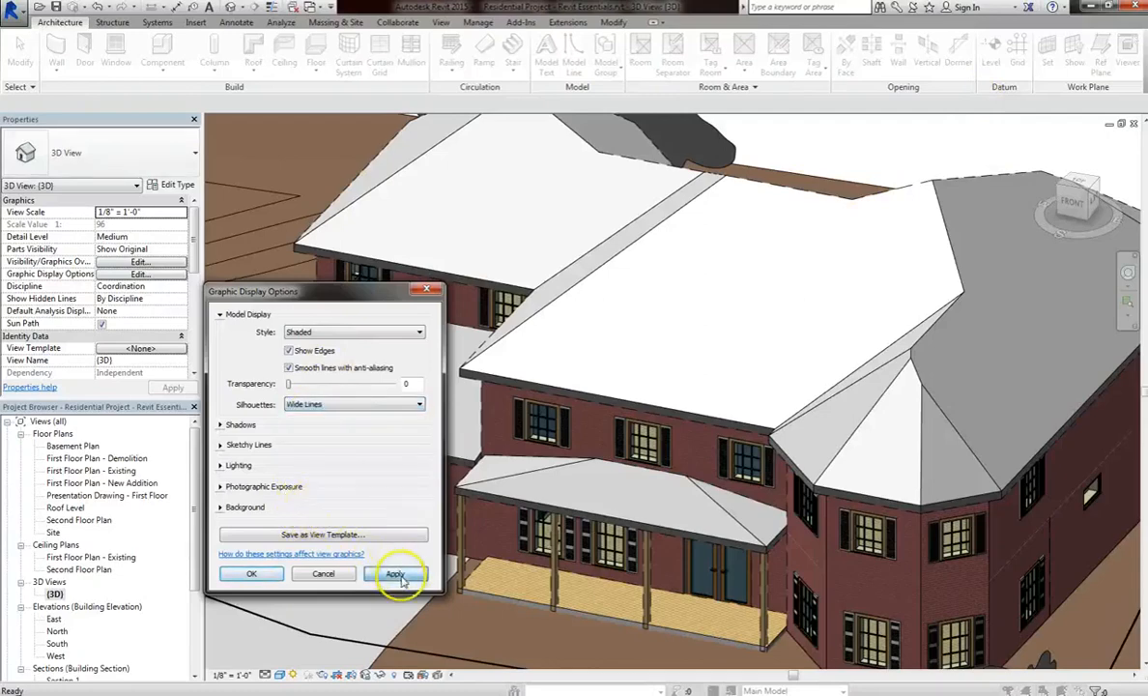
{"action": "left_click", "coordinate": [396, 575]}
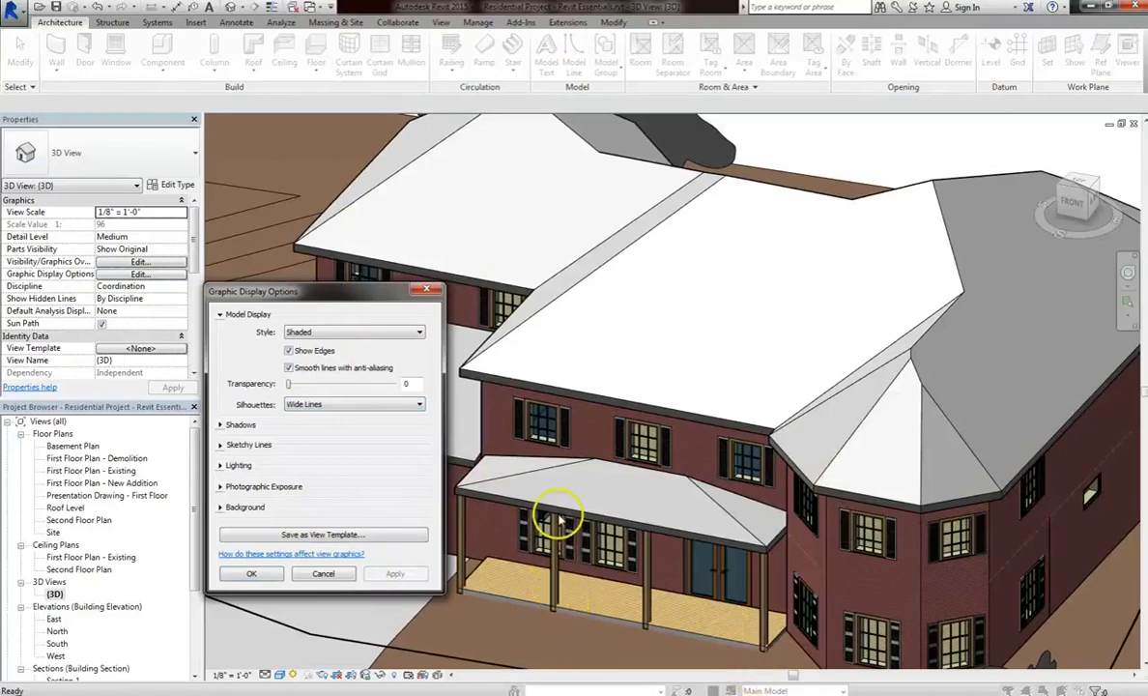
Set the model display silhouettes back to <none> and apply the change
{"action": "left_click", "coordinate": [330, 406]}
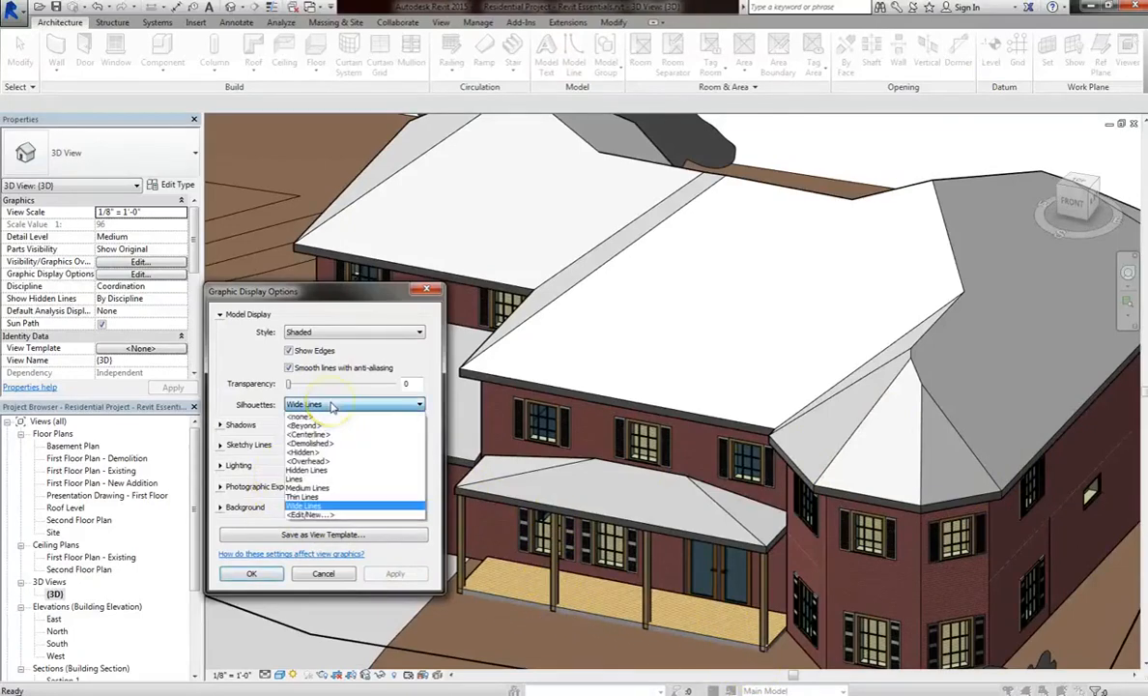
{"action": "left_click", "coordinate": [301, 417]}
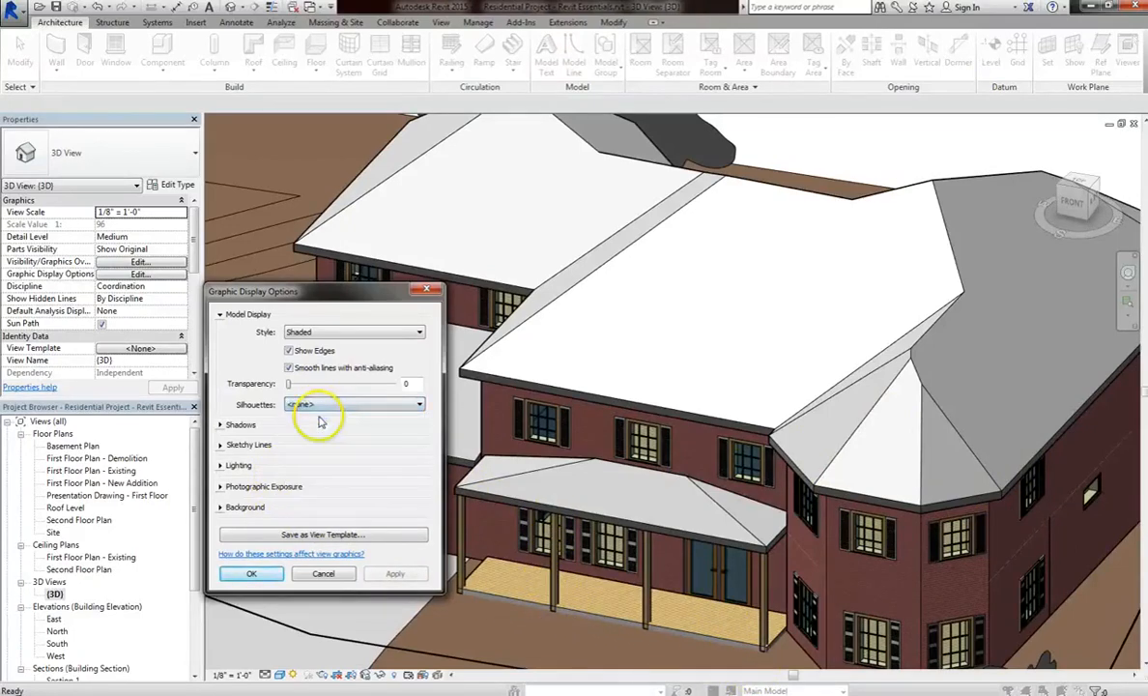
{"action": "left_click", "coordinate": [395, 574]}
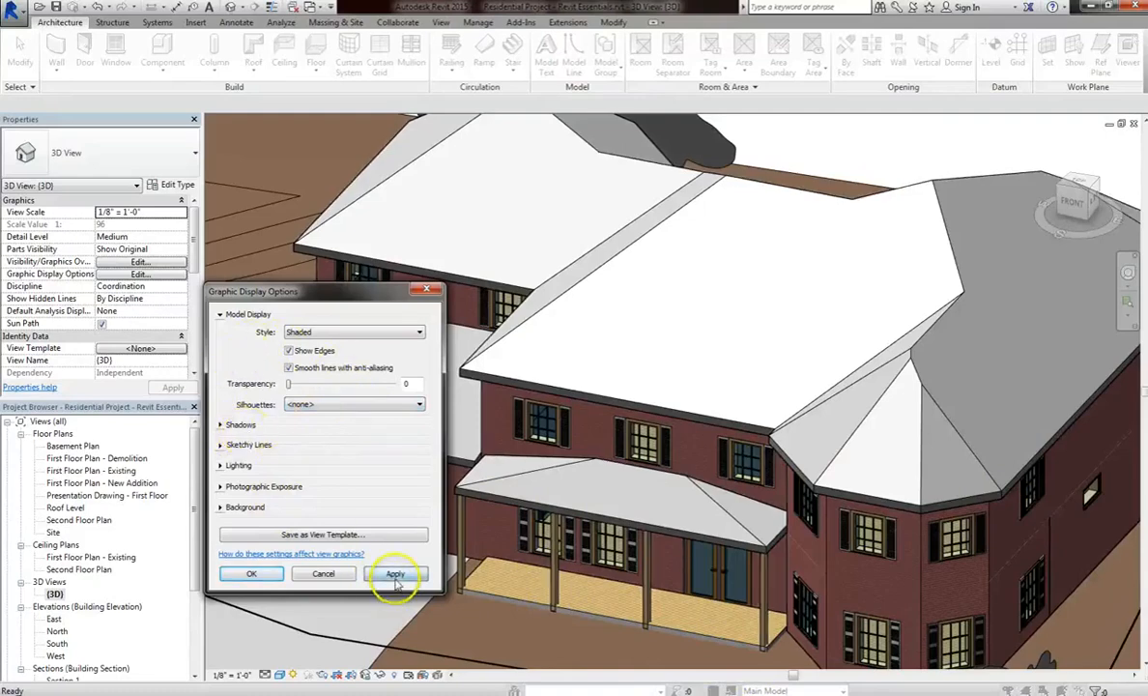
Turn on Cast Shadows and Show Ambient Shadows for the 3D view, applying each in turn
{"action": "left_click", "coordinate": [222, 425]}
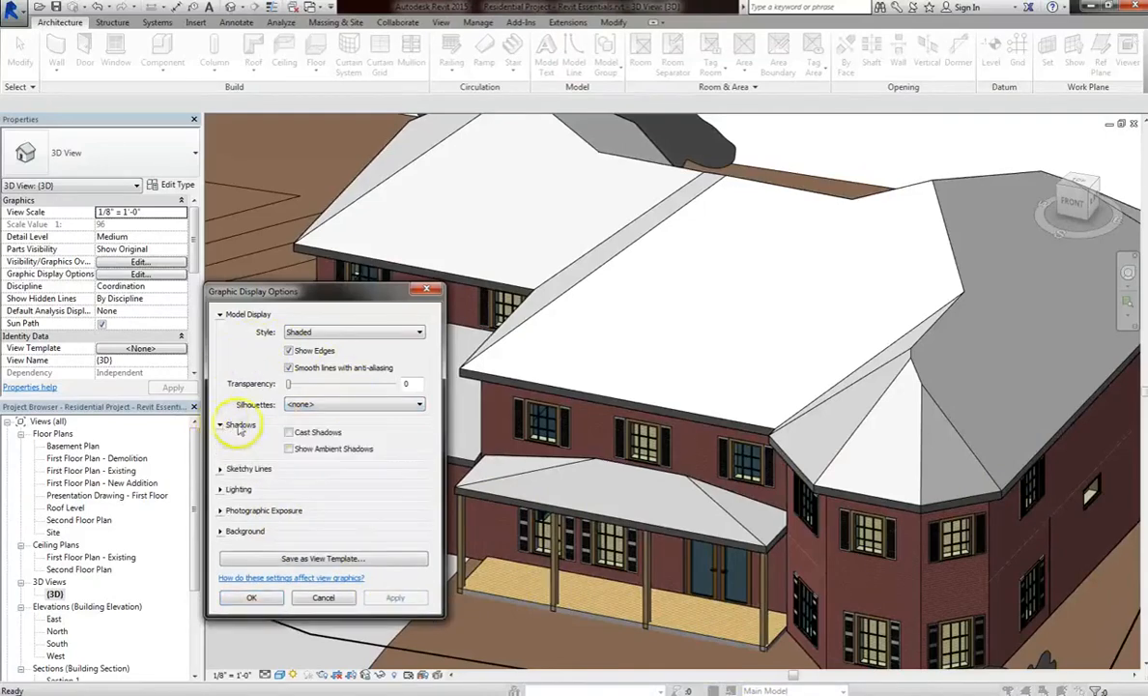
{"action": "left_click", "coordinate": [289, 433]}
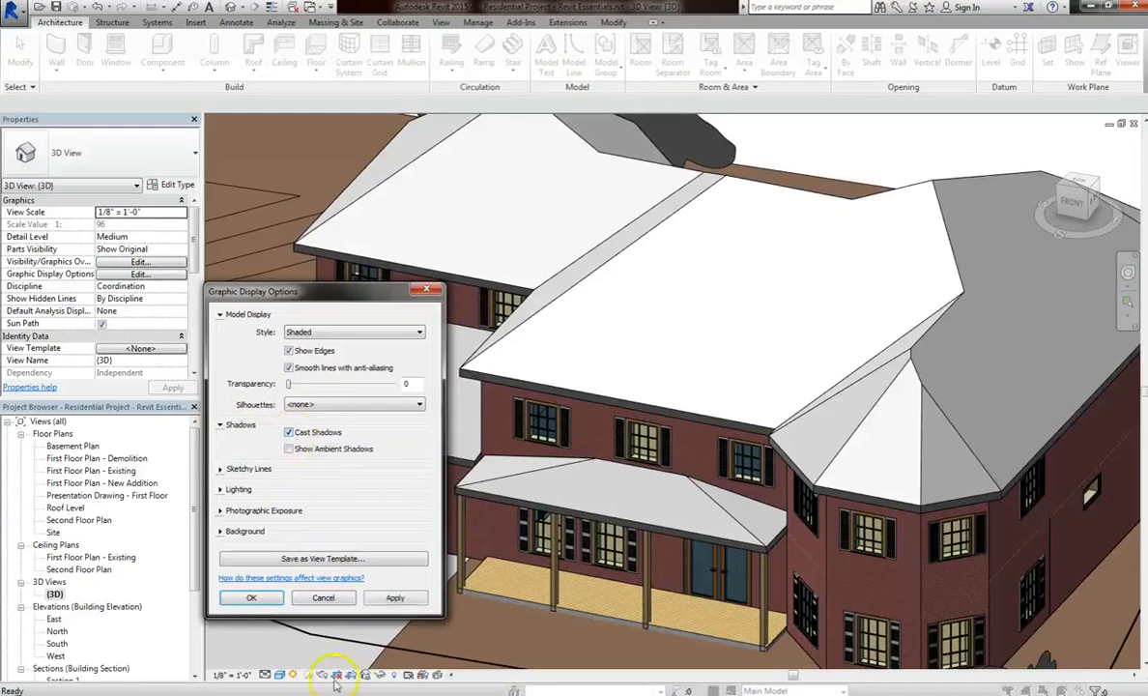
{"action": "left_click", "coordinate": [389, 595]}
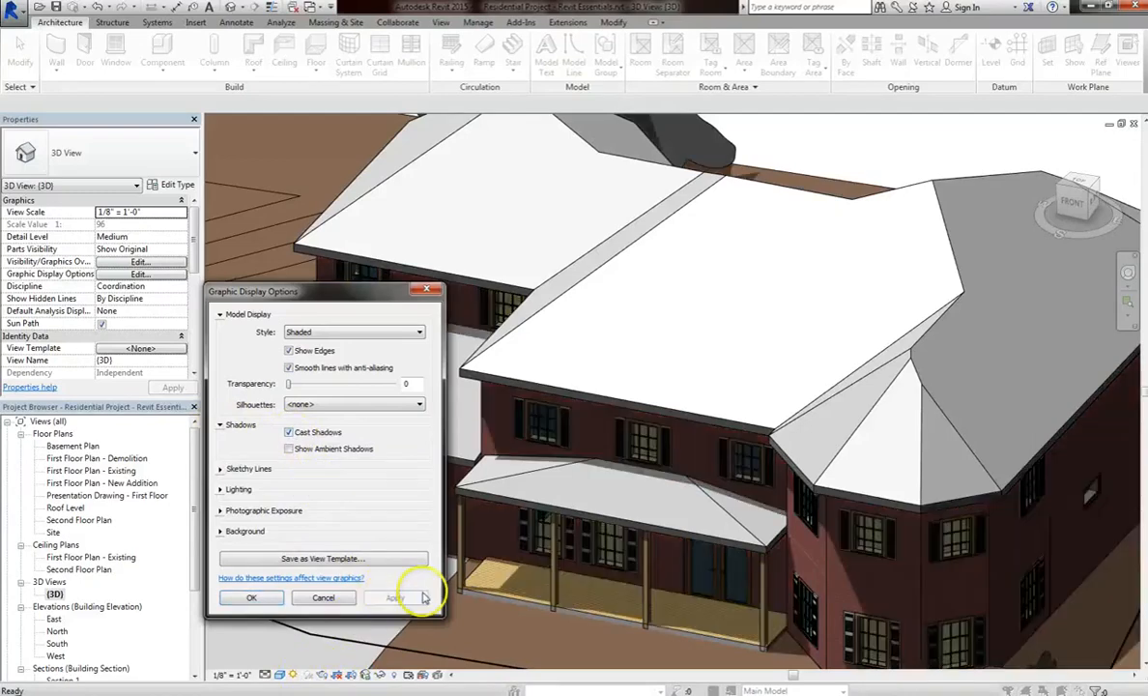
{"action": "left_click", "coordinate": [289, 449]}
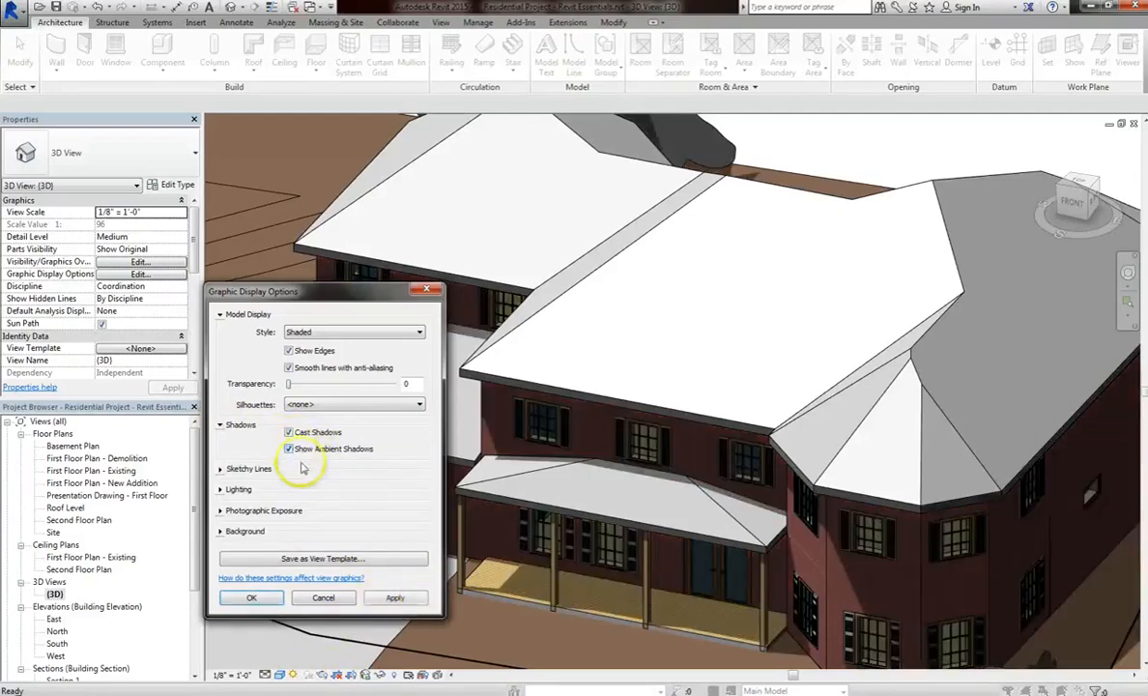
{"action": "left_click", "coordinate": [409, 603]}
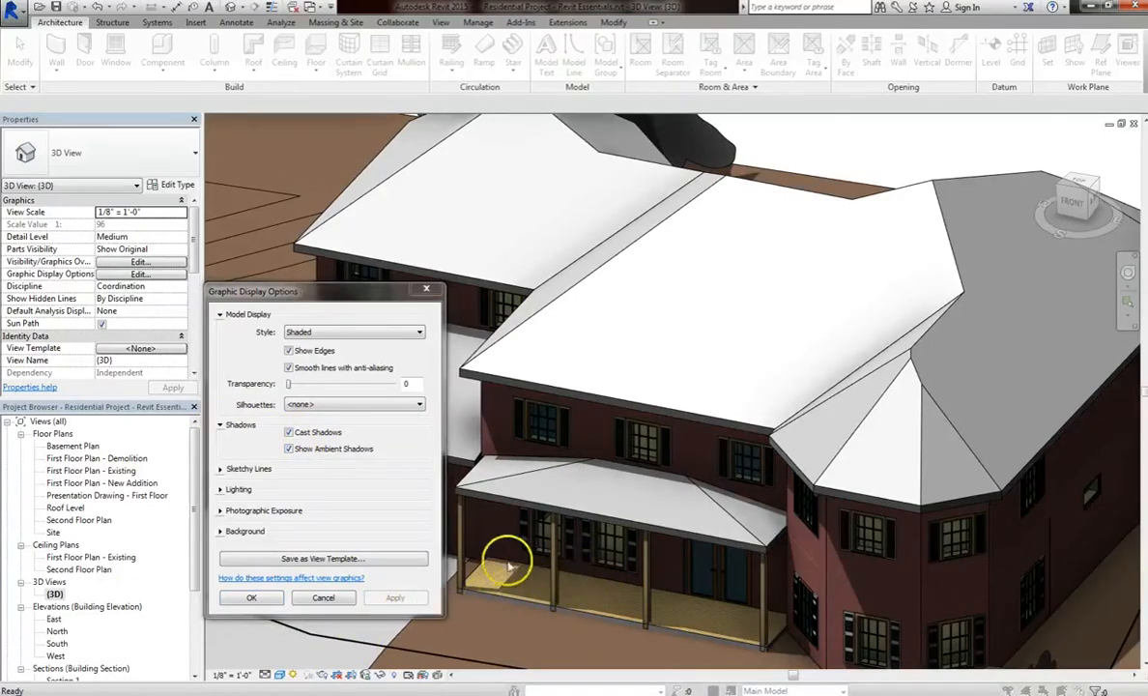
Enable Sketchy Lines with a jitter of 6 and an extension of 4, and apply them to the view
{"action": "left_click", "coordinate": [220, 470]}
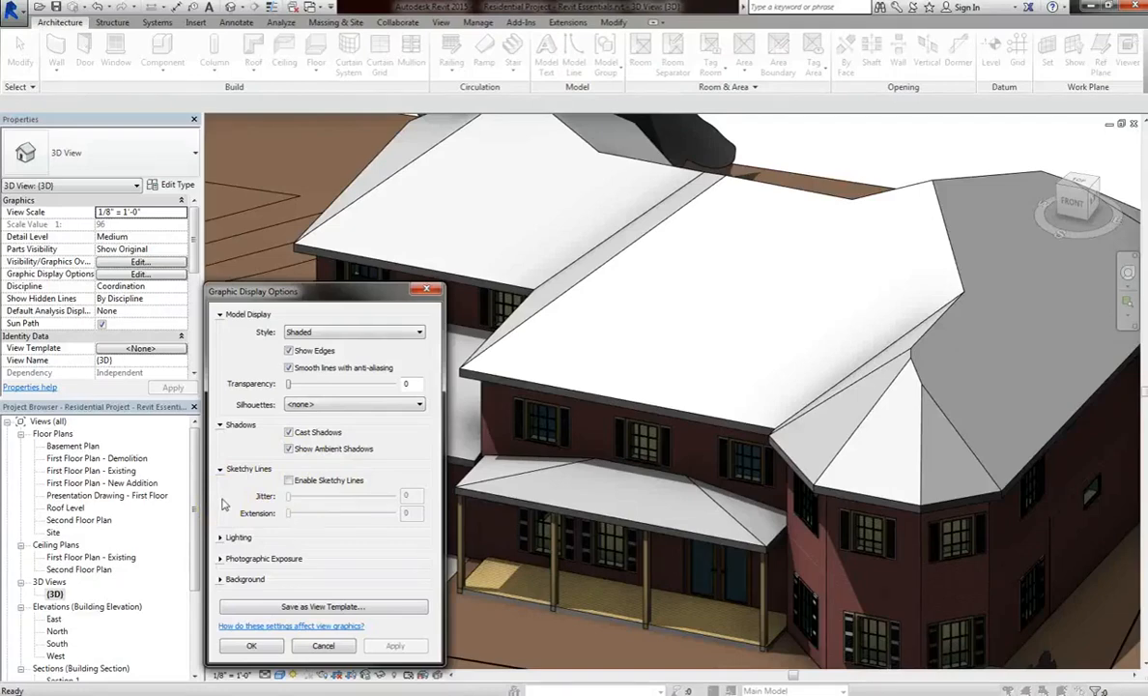
{"action": "left_click", "coordinate": [289, 480]}
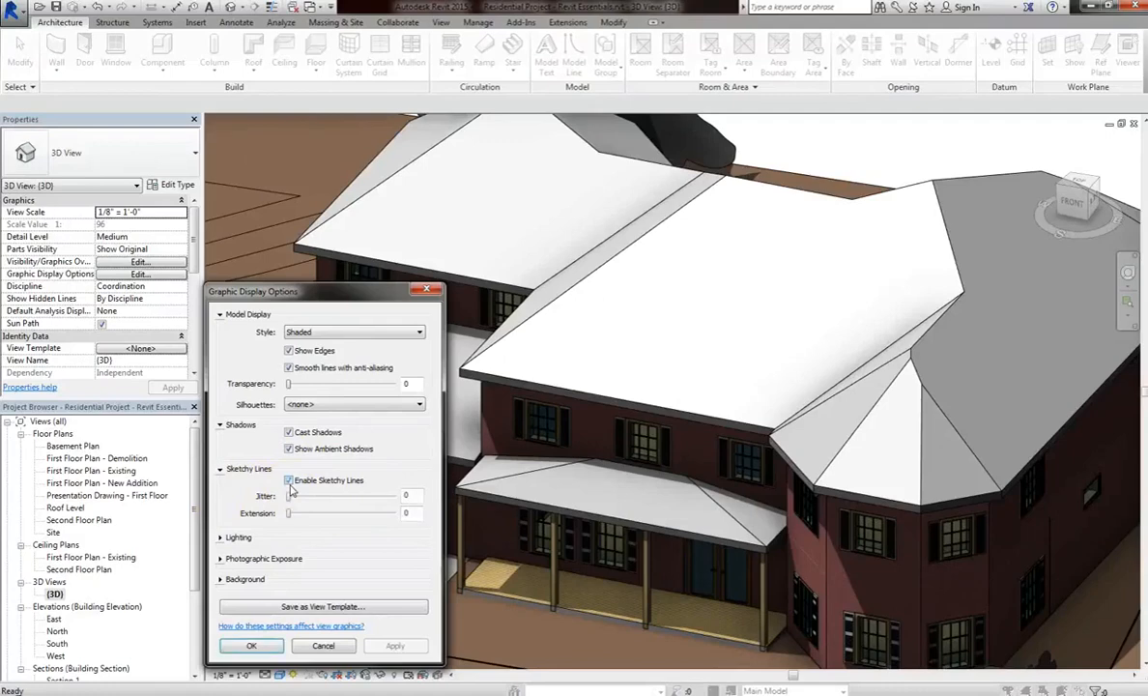
{"action": "left_click", "coordinate": [337, 496]}
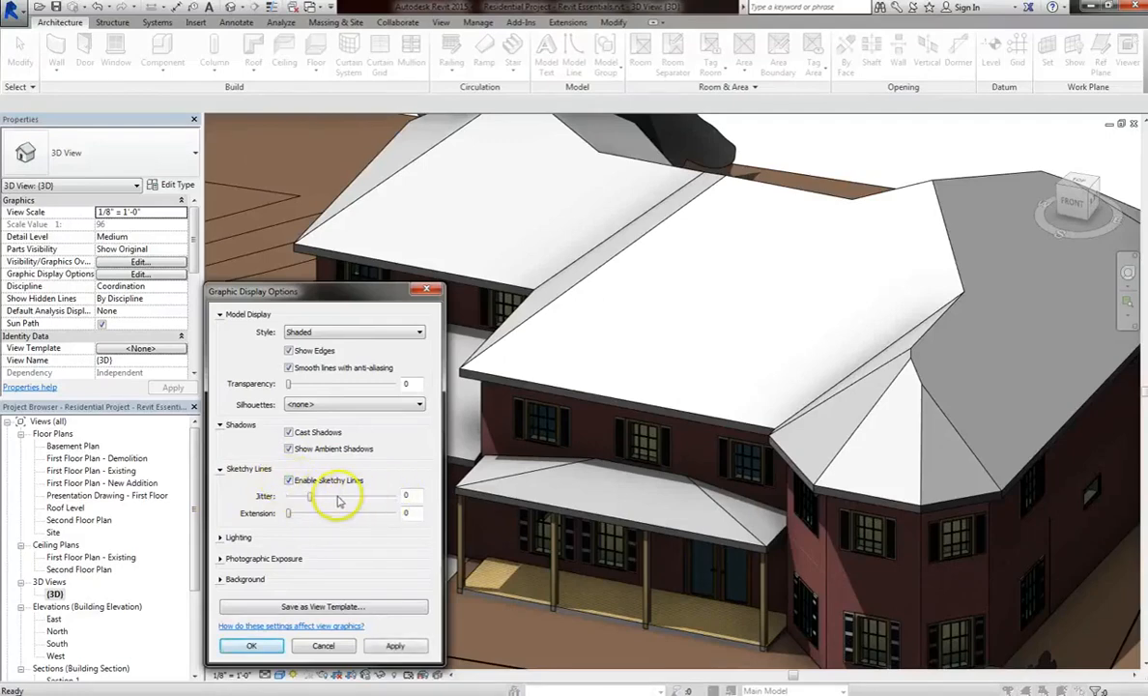
{"action": "left_click", "coordinate": [397, 645]}
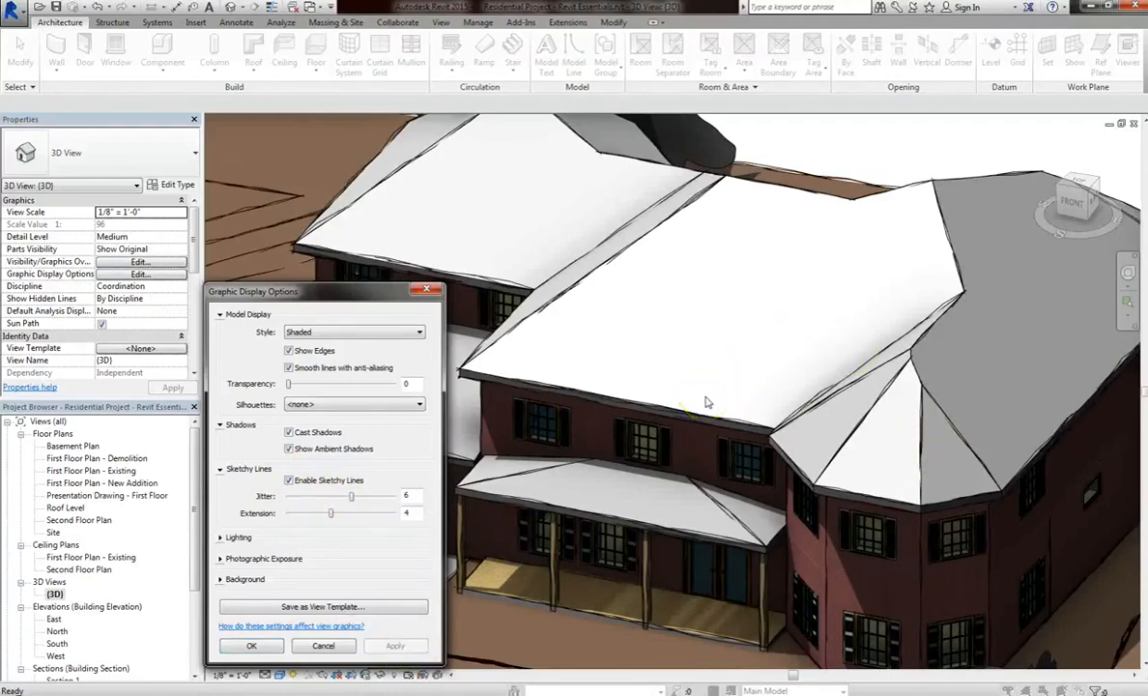
Increase the sketchy lines' jitter to 10 and extension to 8, applying each change to the view
{"action": "left_click", "coordinate": [354, 515]}
{"action": "left_click", "coordinate": [334, 517]}
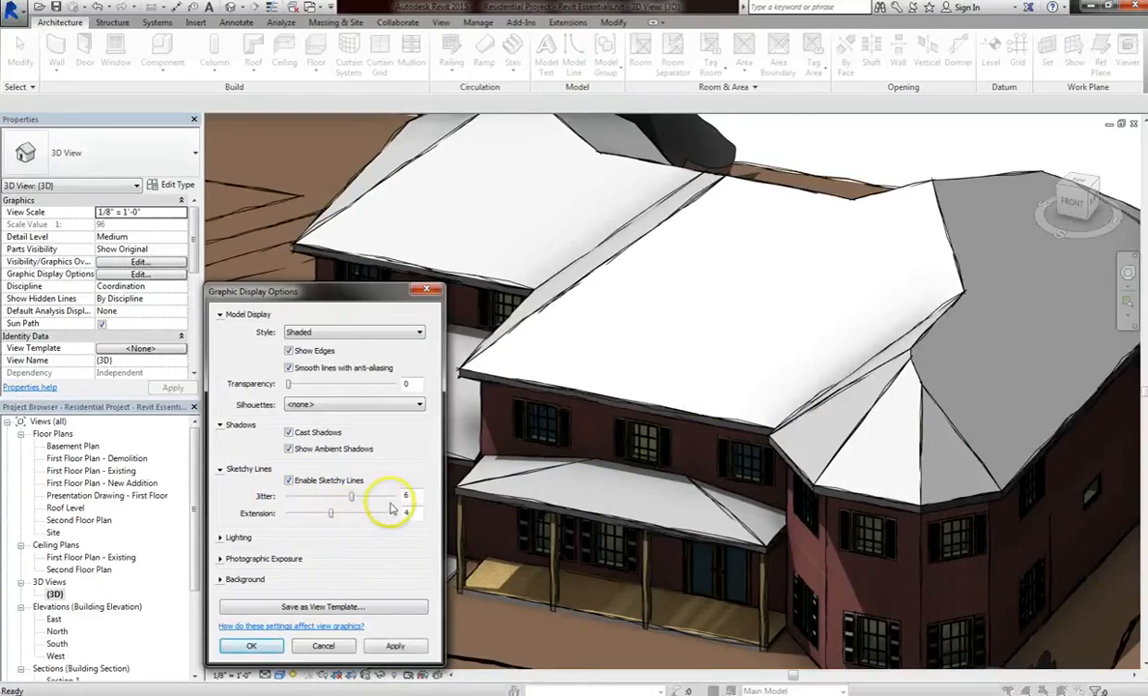
{"action": "left_click", "coordinate": [392, 500]}
{"action": "left_click", "coordinate": [397, 648]}
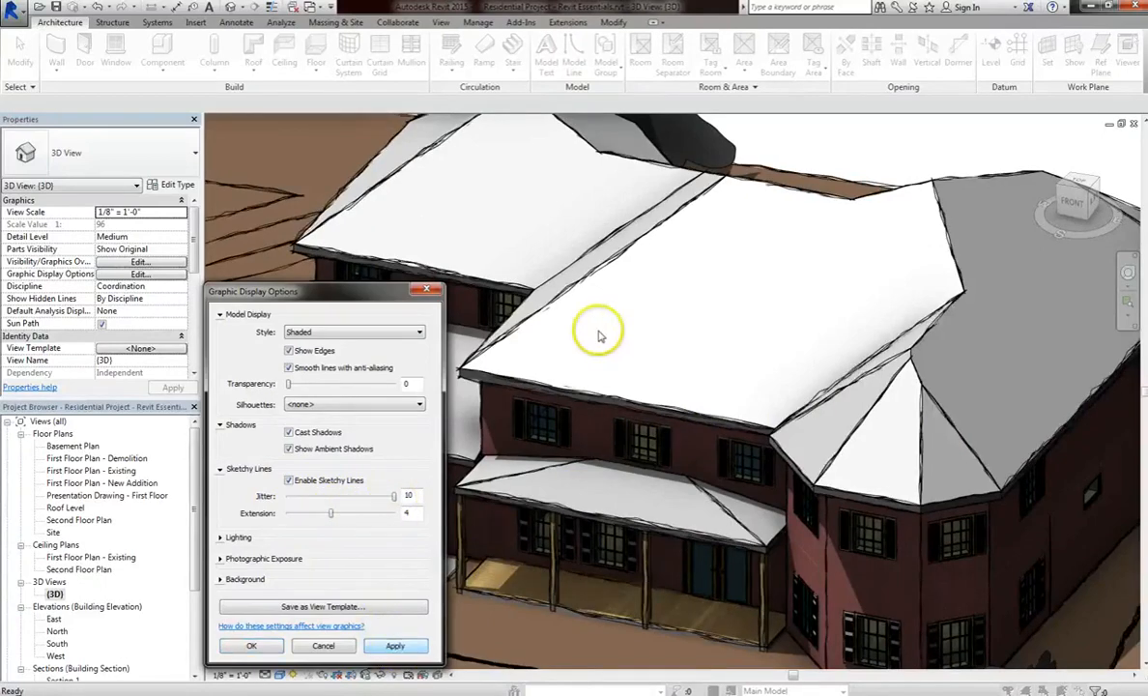
{"action": "left_click", "coordinate": [375, 516]}
{"action": "left_click", "coordinate": [376, 516]}
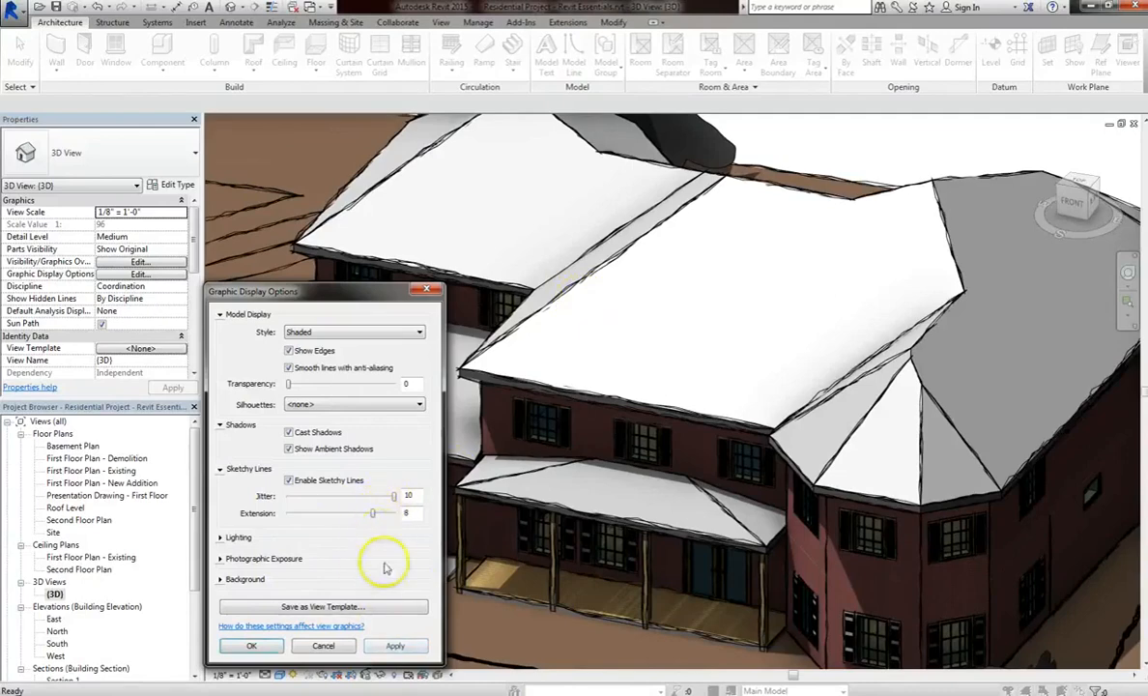
{"action": "left_click", "coordinate": [391, 646]}
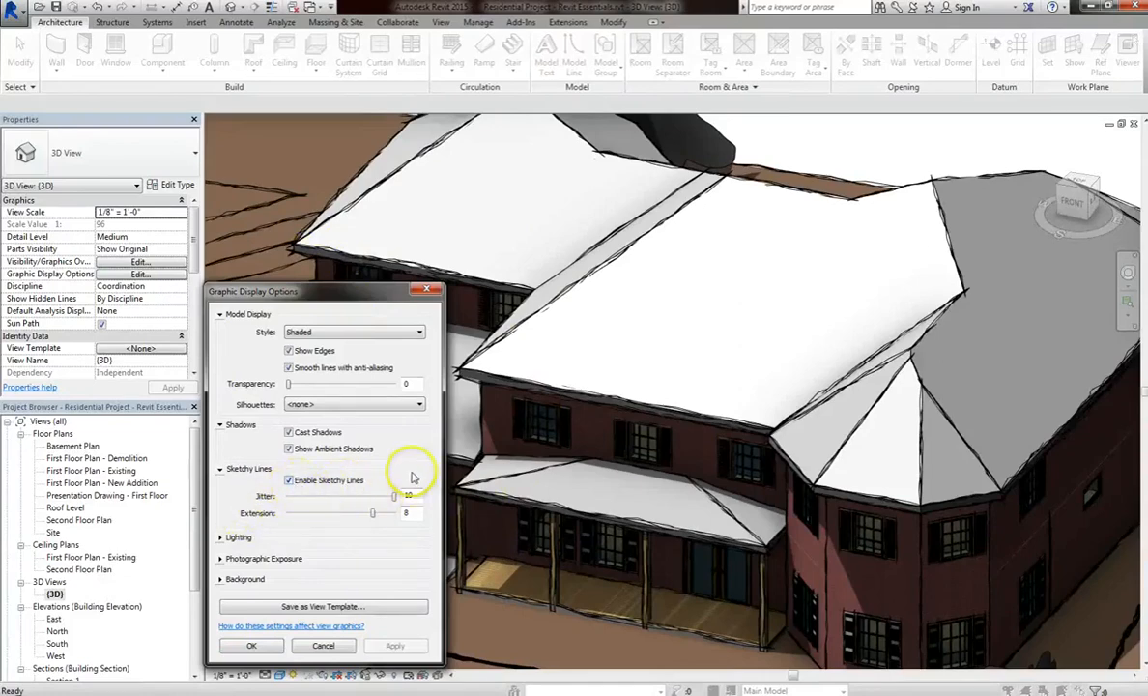
Disable Sketchy Lines, apply the change to the view and collapse the sketchy line settings
{"action": "left_click", "coordinate": [289, 480]}
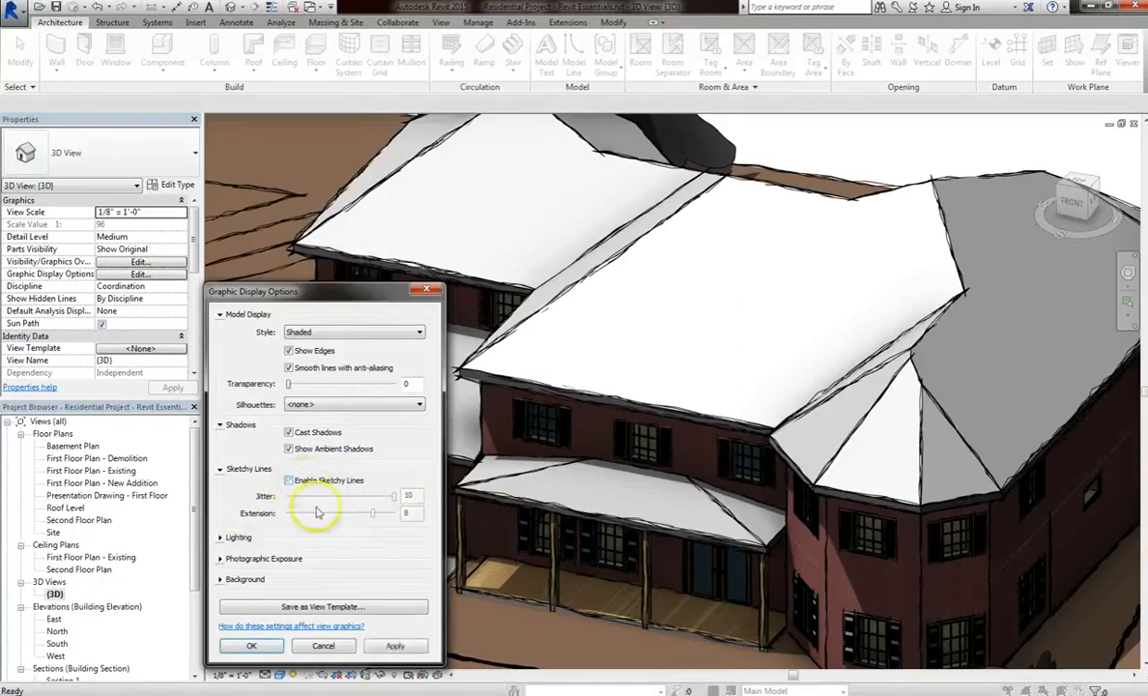
{"action": "left_click", "coordinate": [394, 646]}
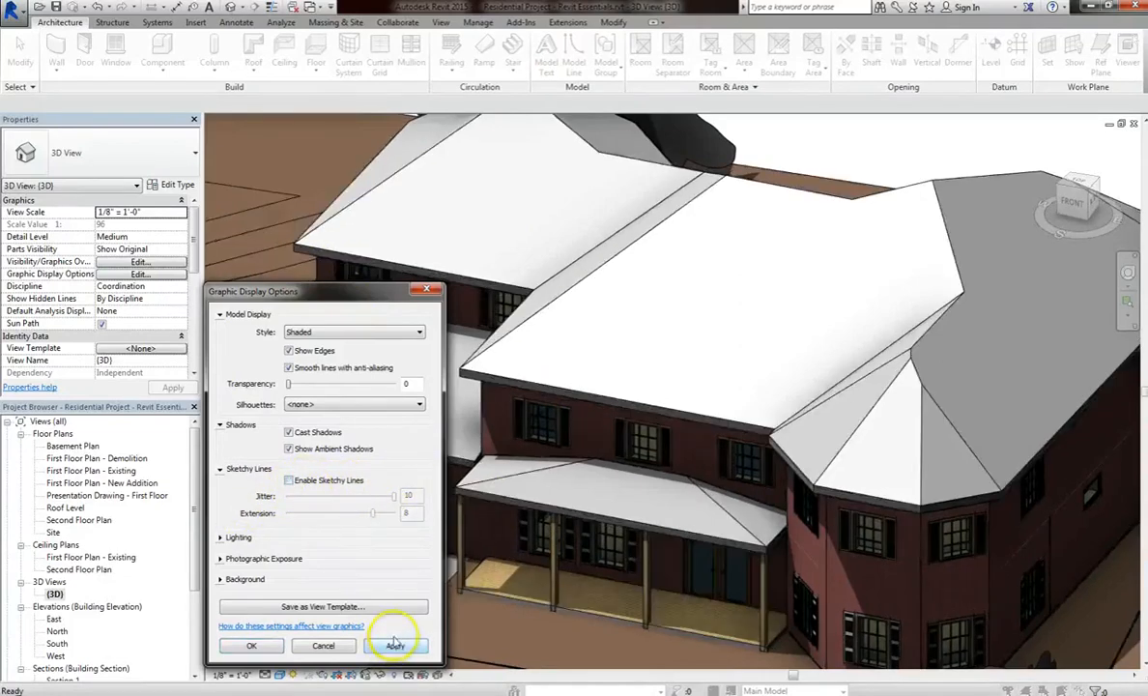
{"action": "left_click", "coordinate": [220, 470]}
Examine the sun settings of the in-session single-day solar study among the lighting options
{"action": "left_click", "coordinate": [220, 490]}
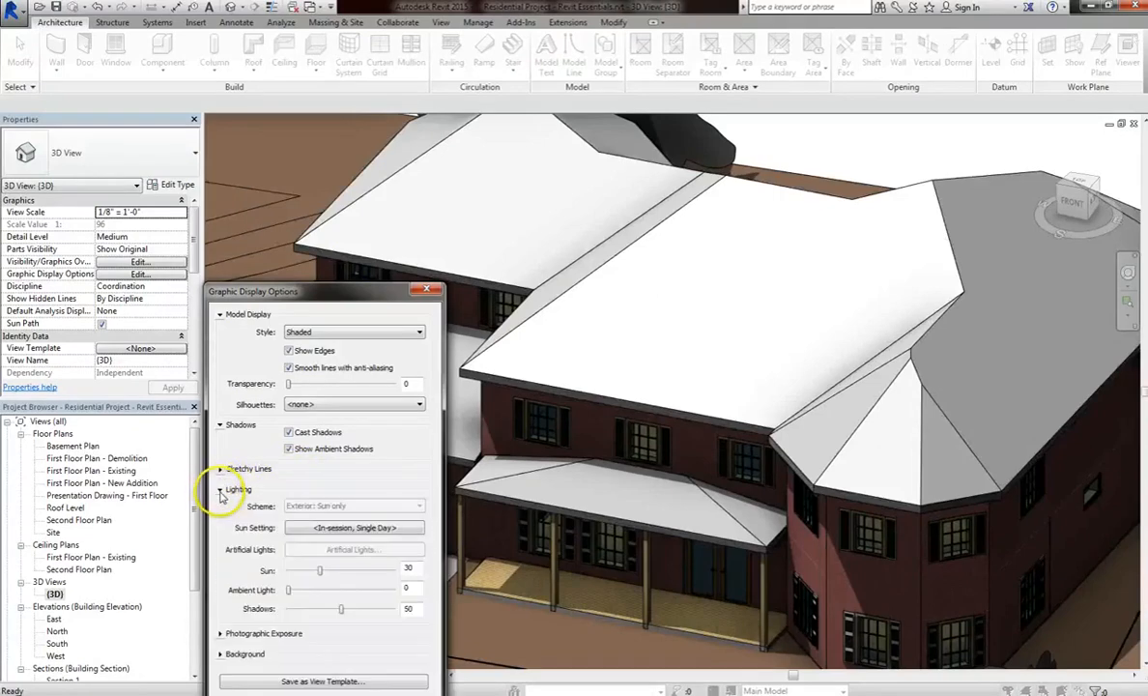
{"action": "left_click", "coordinate": [360, 530]}
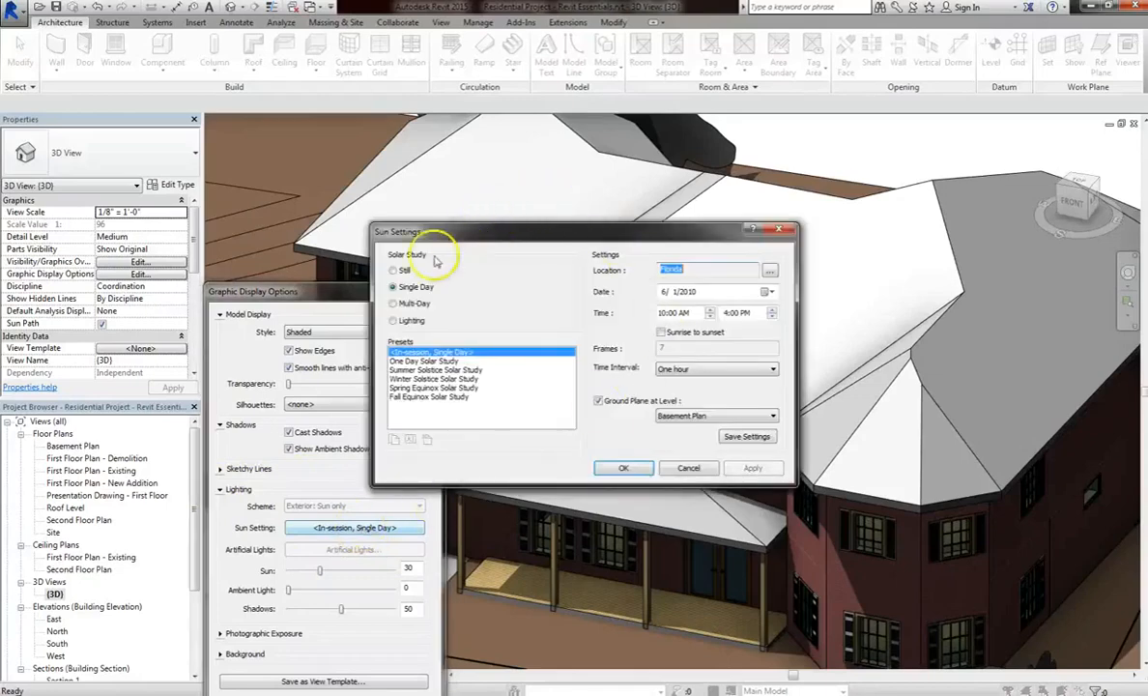
{"action": "left_click", "coordinate": [621, 468]}
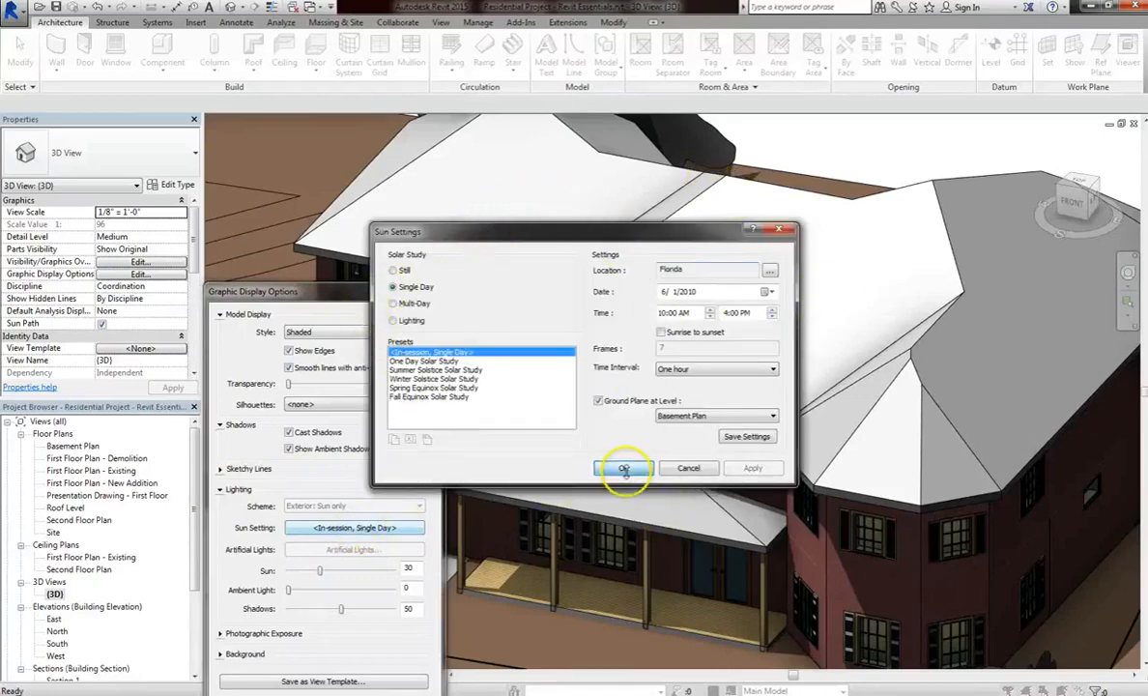
Set the lighting's ambient light to 40 and shadows to 10, and apply them to the view
{"action": "left_click", "coordinate": [322, 592]}
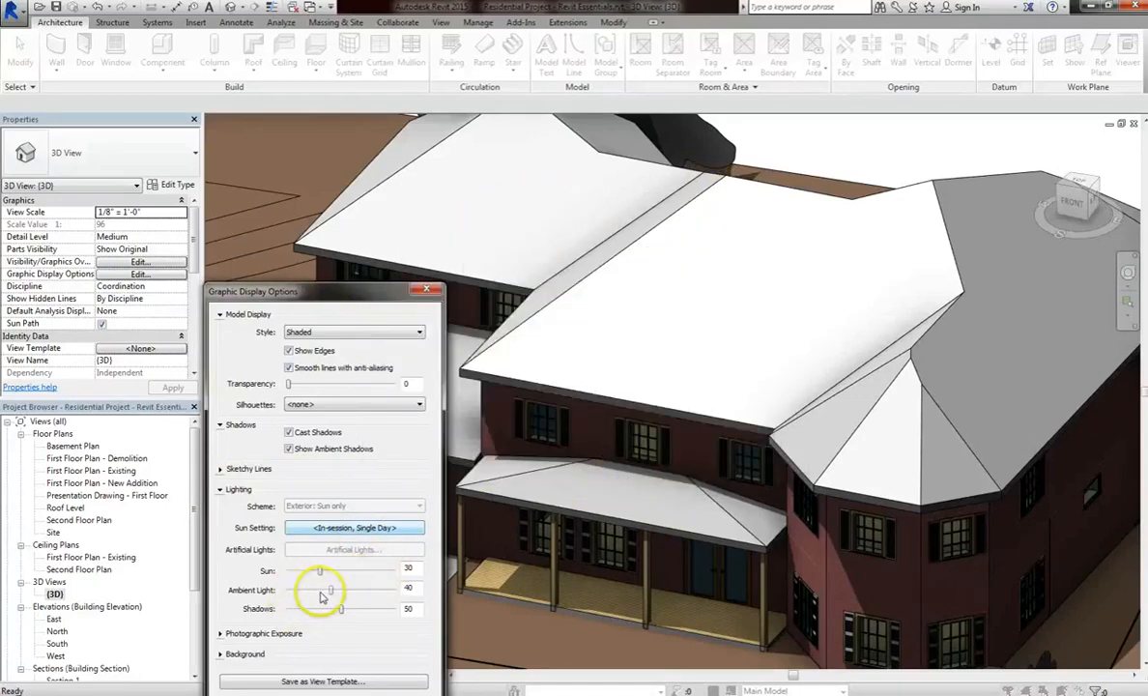
{"action": "left_click", "coordinate": [335, 611]}
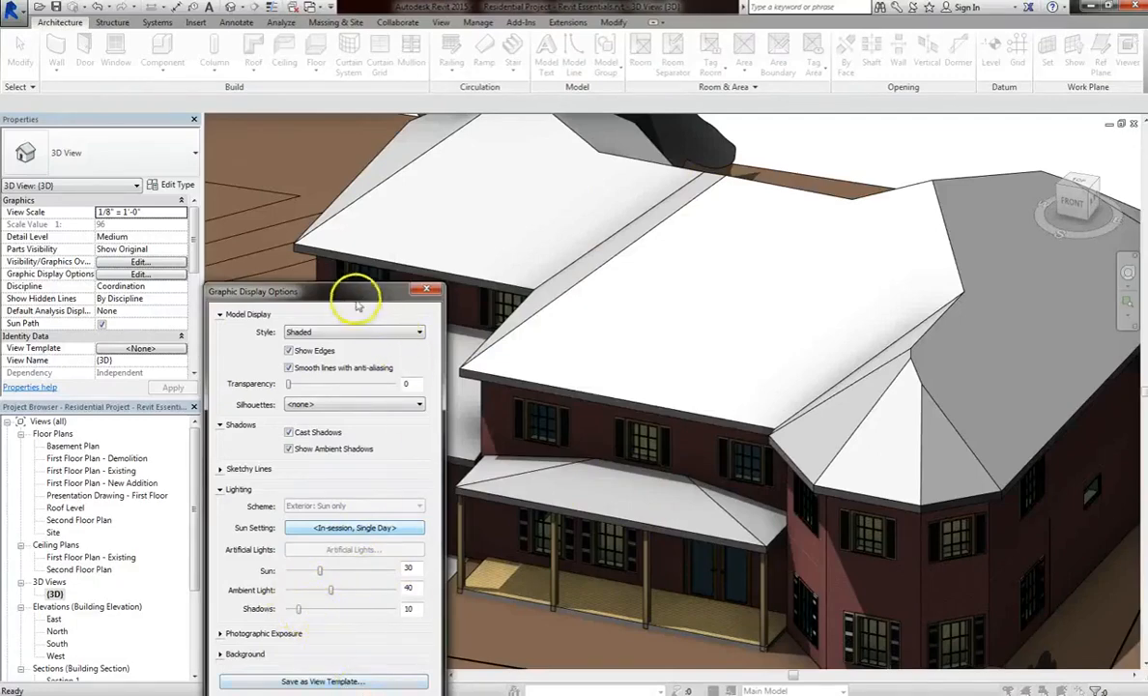
{"action": "left_click_drag", "start_coordinate": [354, 294], "coordinate": [312, 219]}
{"action": "left_click", "coordinate": [356, 645]}
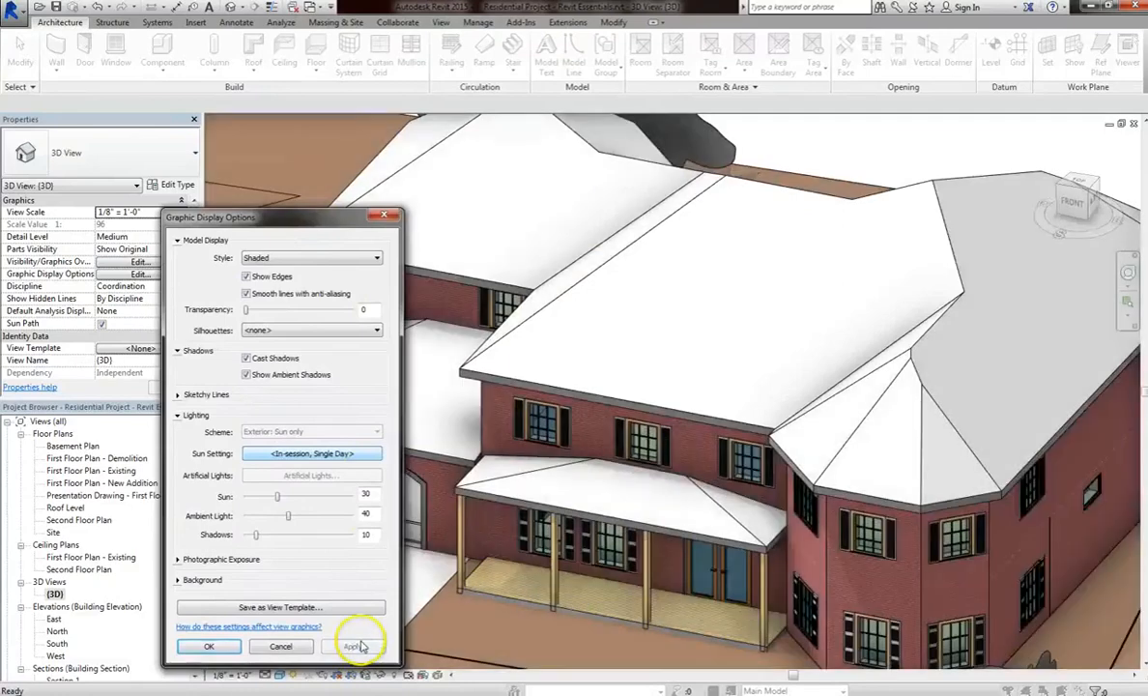
Try a lighting shadows value of 70 in the view, and replace it with shadows 10 and sun 41, applying both
{"action": "left_click", "coordinate": [320, 534]}
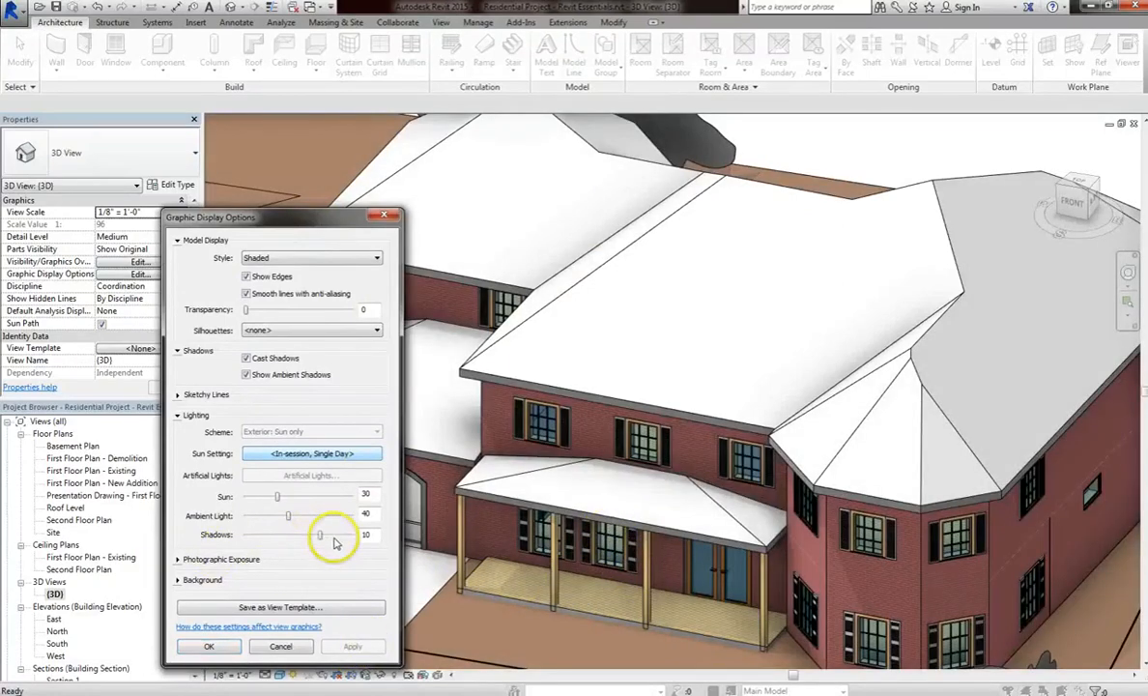
{"action": "left_click", "coordinate": [353, 650]}
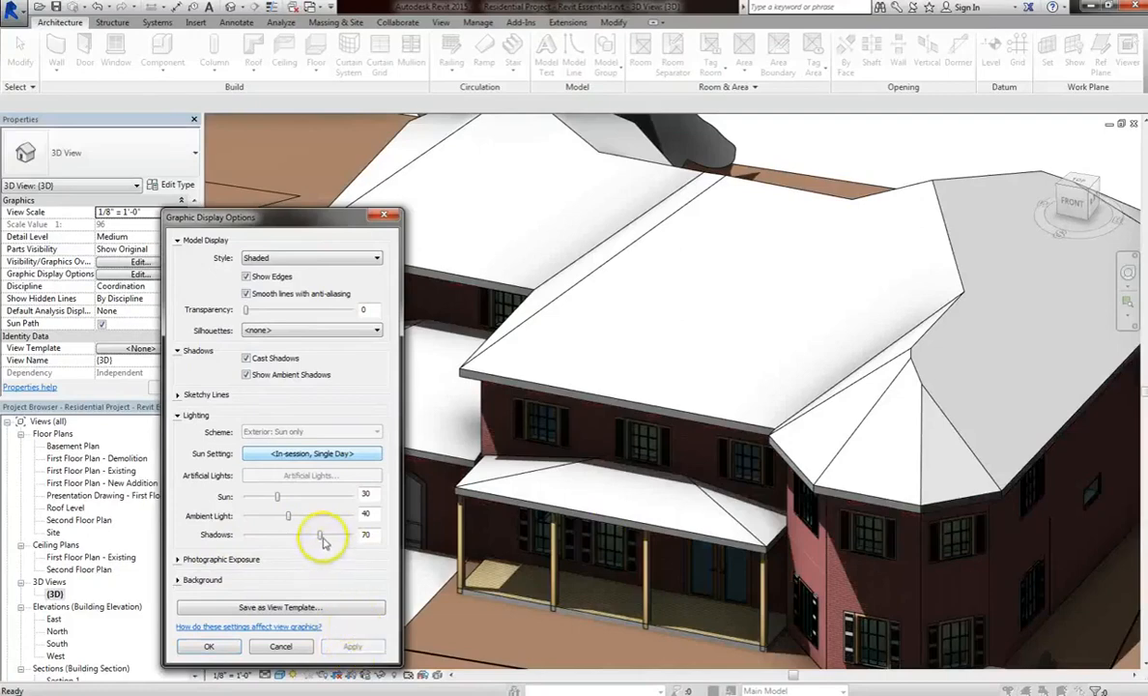
{"action": "left_click", "coordinate": [257, 534]}
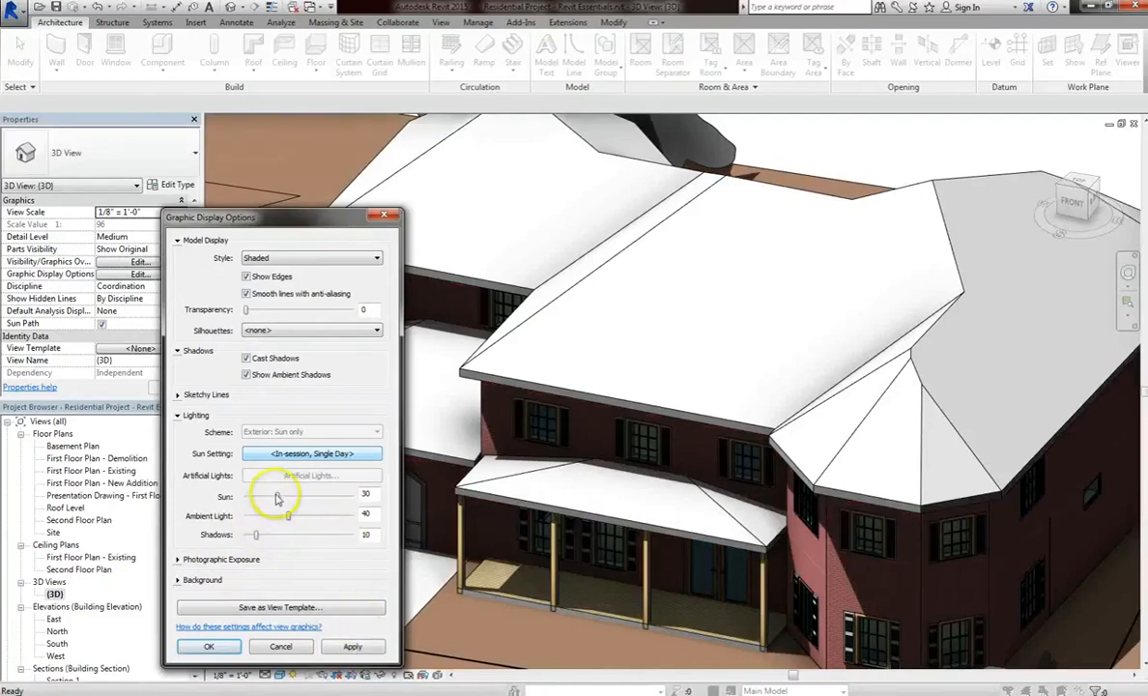
{"action": "left_click", "coordinate": [288, 496]}
{"action": "left_click", "coordinate": [353, 647]}
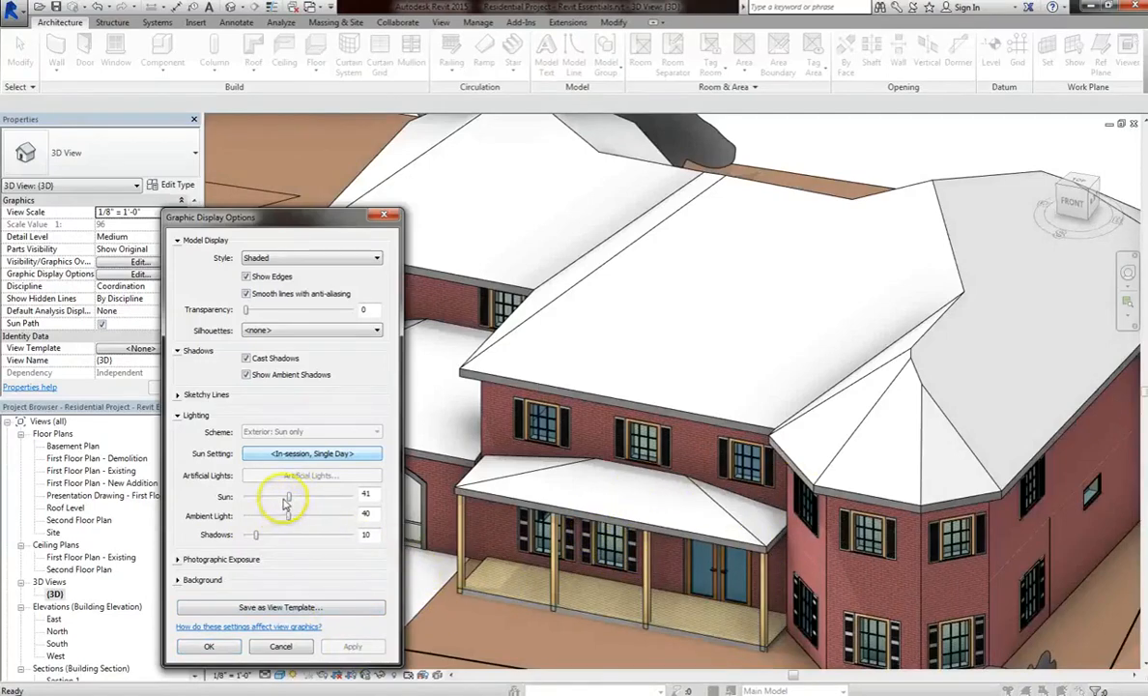
Collapse the lighting settings and examine the photographic exposure options
{"action": "left_click", "coordinate": [177, 415]}
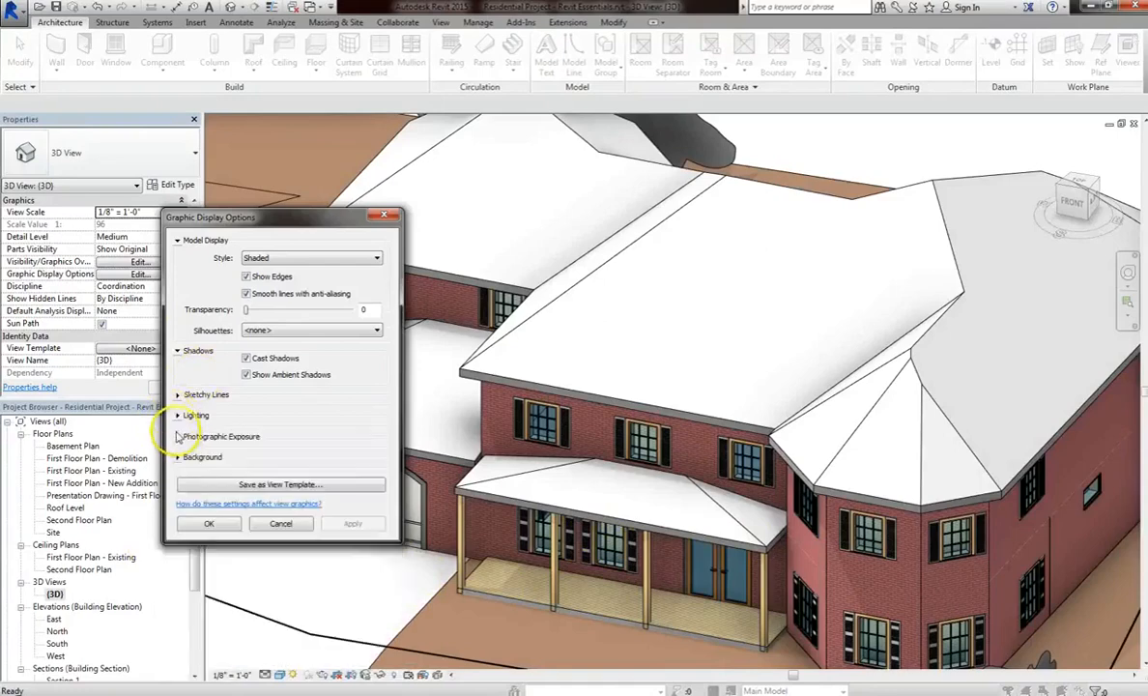
{"action": "left_click", "coordinate": [177, 437]}
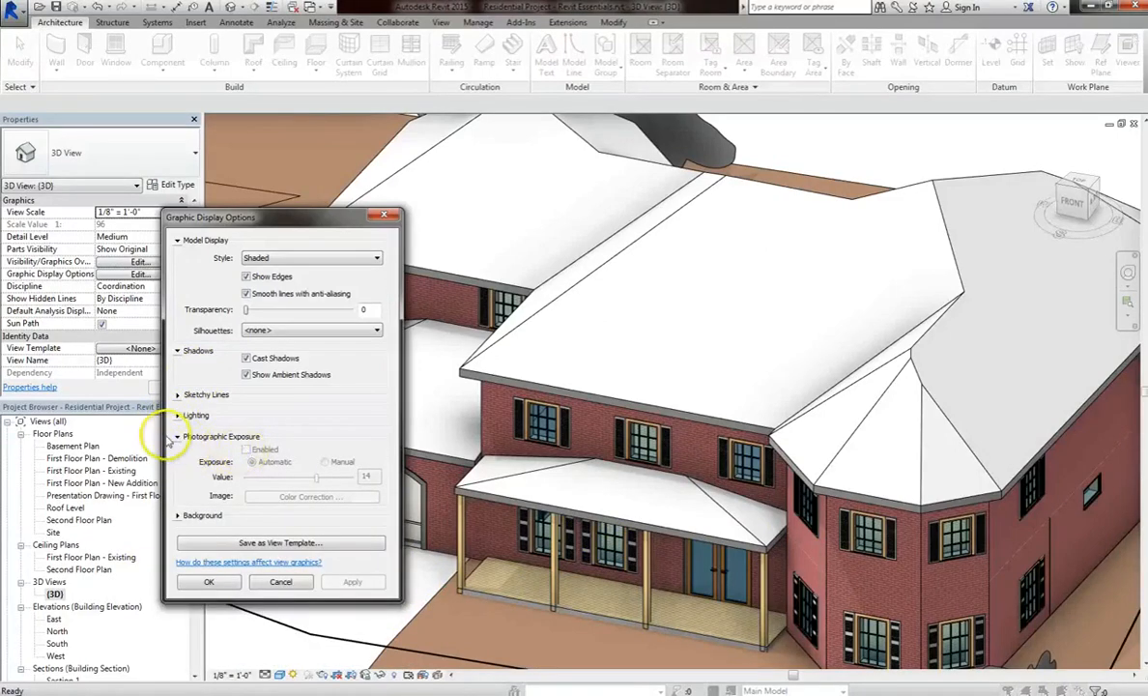
{"action": "left_click", "coordinate": [178, 437]}
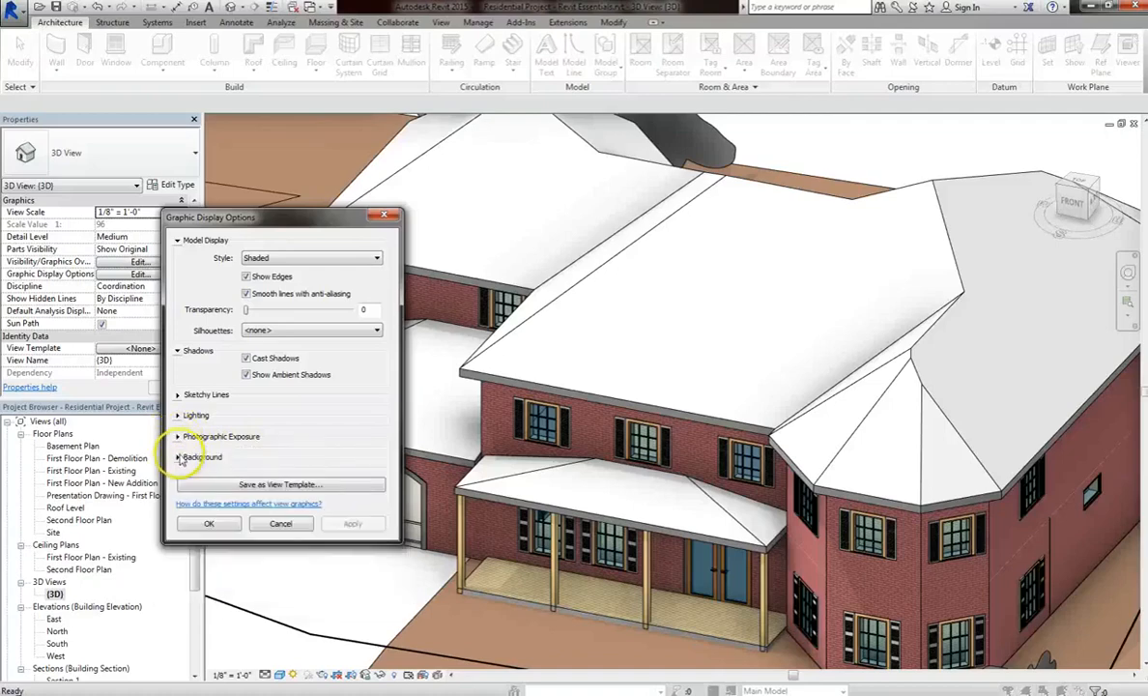
Examine the settings offered by the Gradient and Image types of view background
{"action": "left_click", "coordinate": [179, 457]}
{"action": "left_click", "coordinate": [259, 478]}
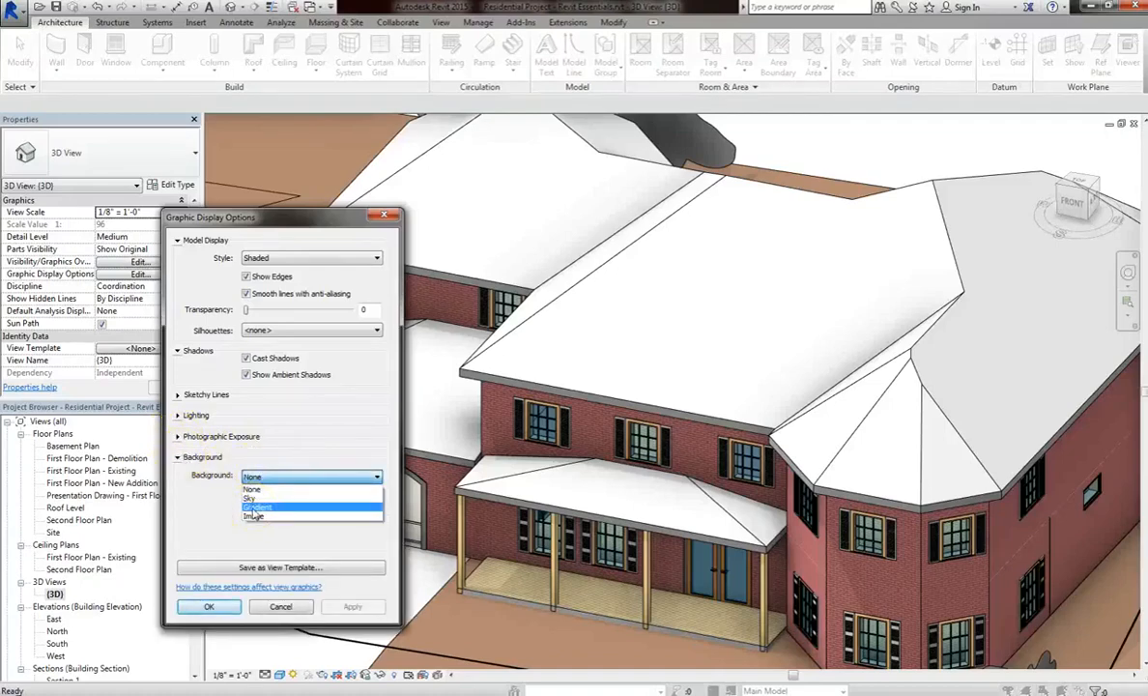
{"action": "left_click", "coordinate": [253, 507]}
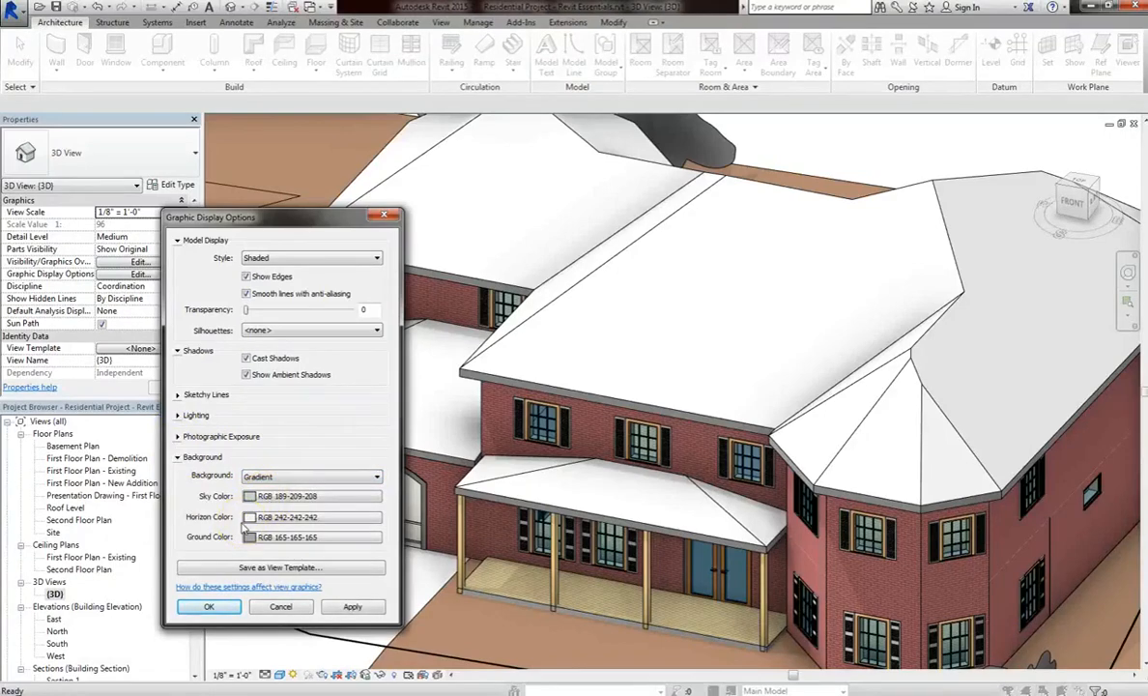
{"action": "left_click", "coordinate": [288, 476]}
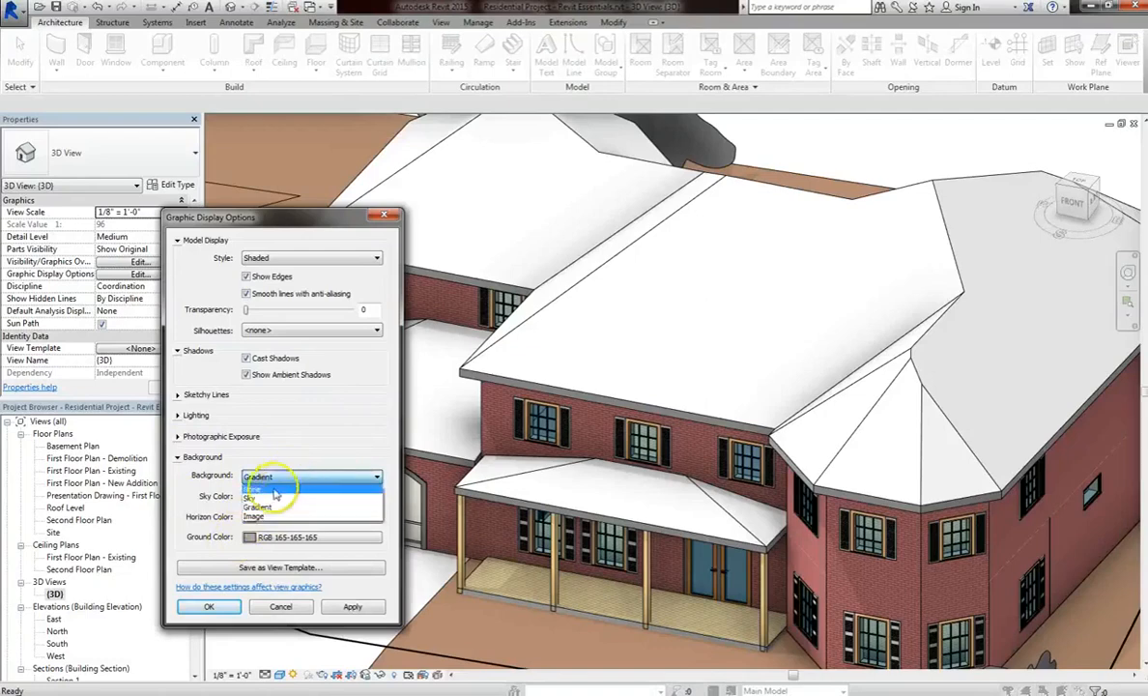
{"action": "left_click", "coordinate": [256, 518]}
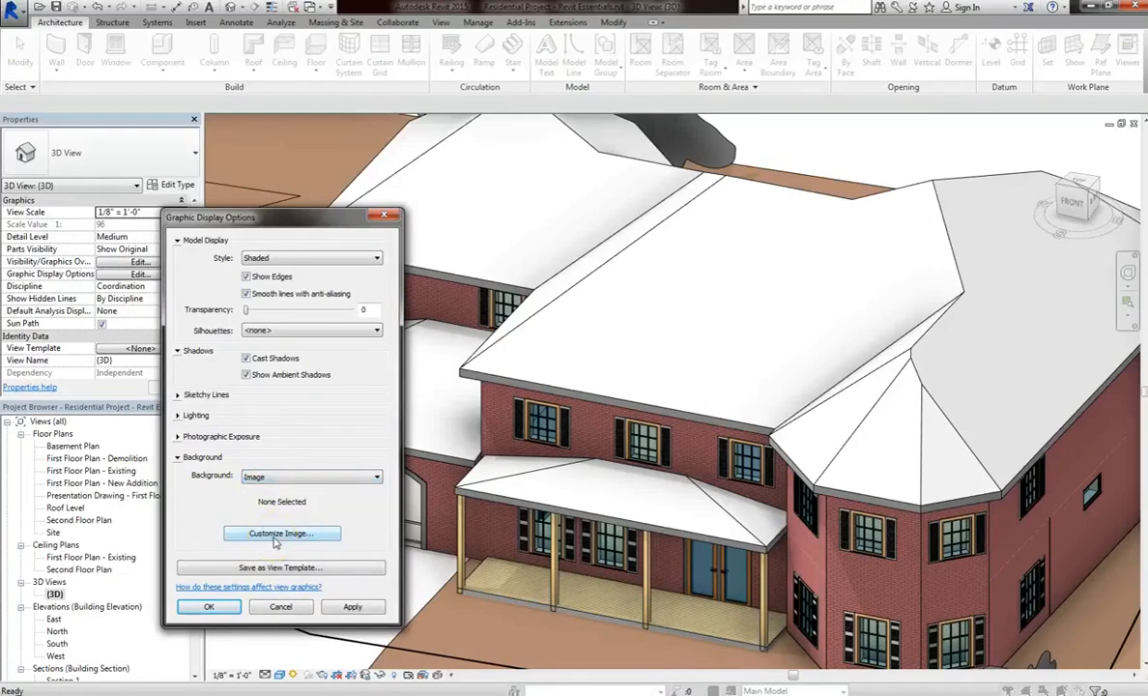
Set the 3D view's background to Gradient, apply it and close the graphic display options
{"action": "left_click", "coordinate": [310, 477]}
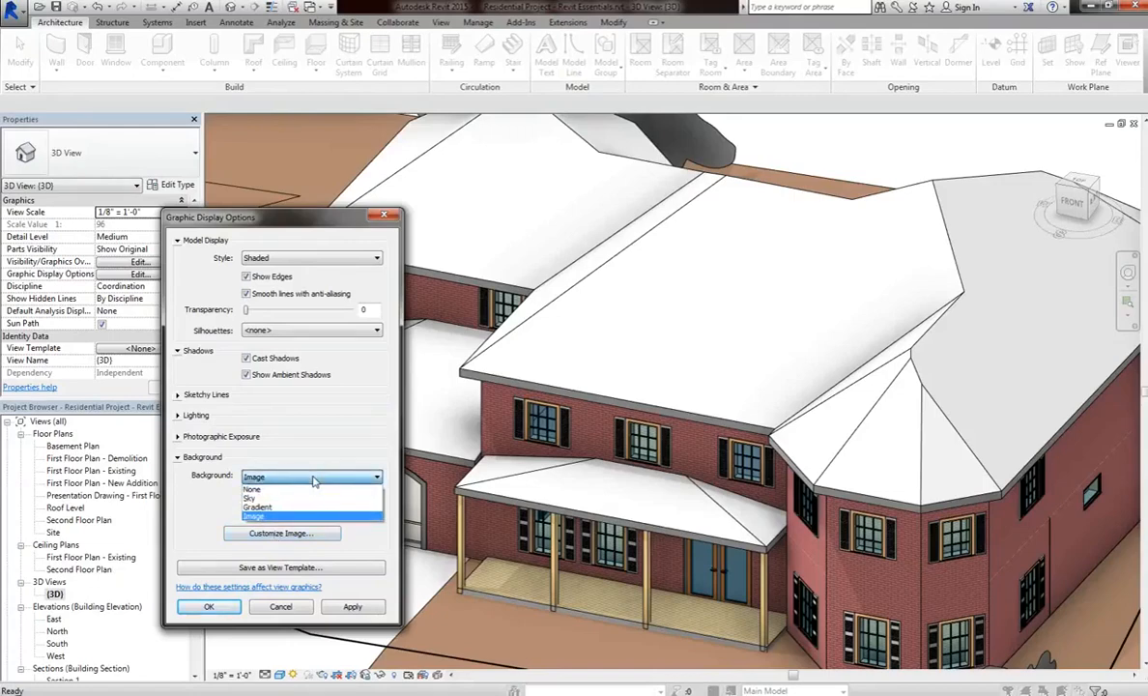
{"action": "left_click", "coordinate": [261, 507]}
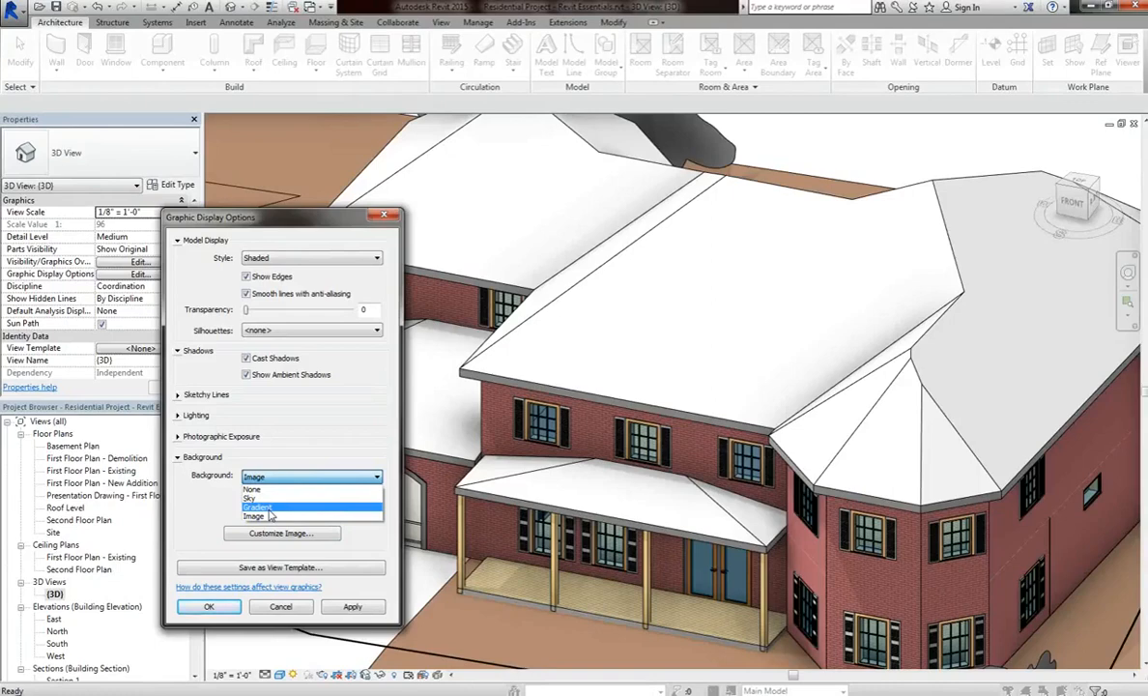
{"action": "left_click", "coordinate": [268, 508]}
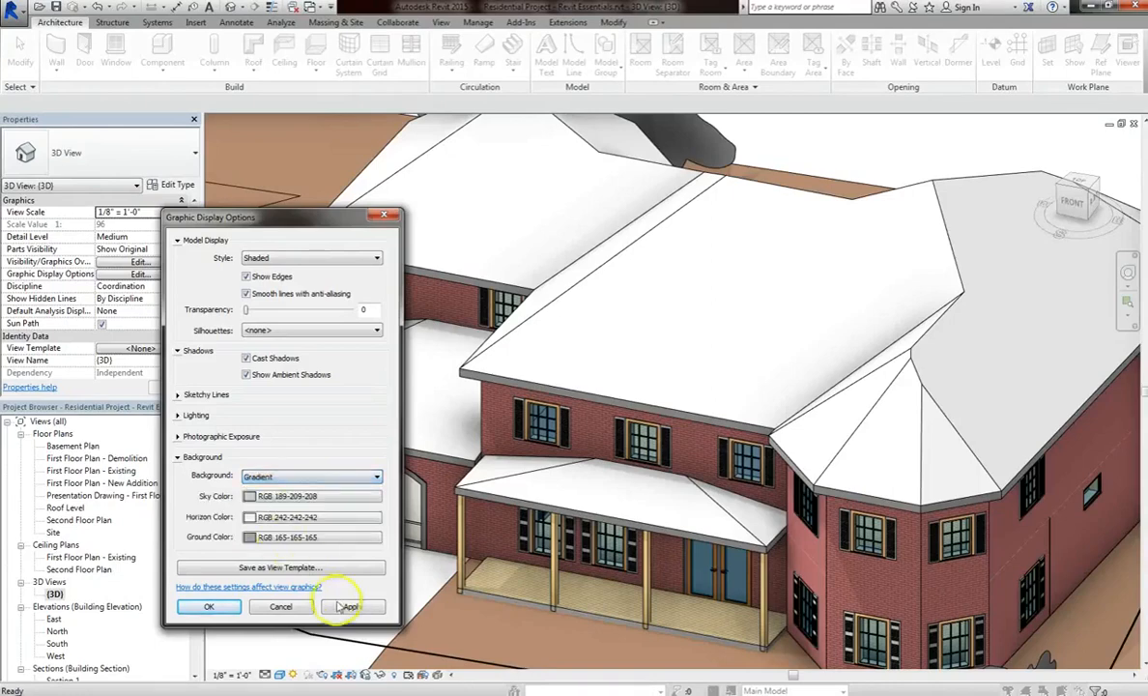
{"action": "left_click", "coordinate": [352, 606]}
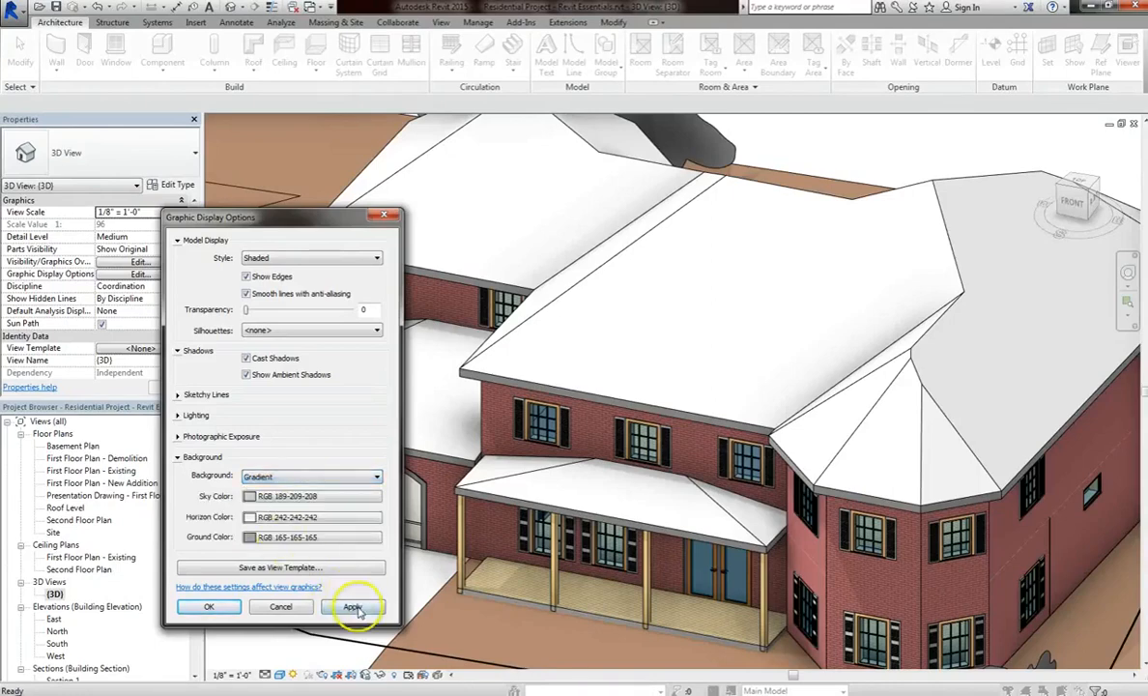
{"action": "left_click", "coordinate": [210, 607]}
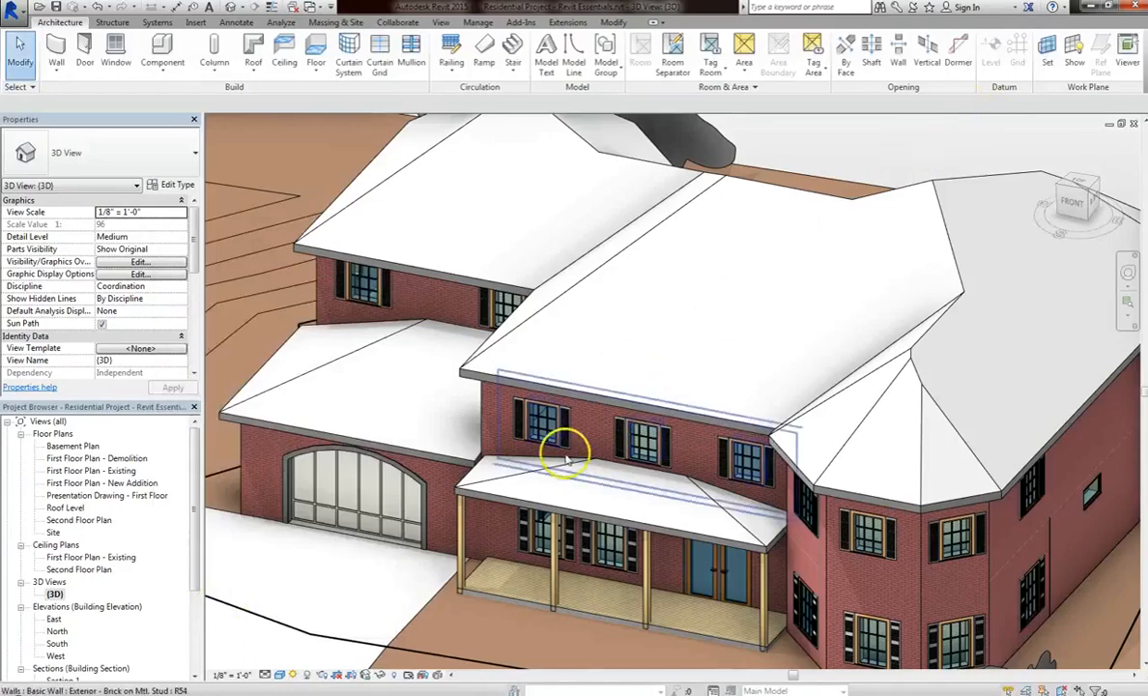
Examine the whole site against the gradient background, orbiting with the steering wheel between a ground-level front view and a raised close-up of the house
{"action": "scroll", "coordinate": [579, 406], "scroll_direction": "down", "scroll_amount": 5}
{"action": "scroll", "coordinate": [646, 351], "scroll_direction": "down", "scroll_amount": 3}
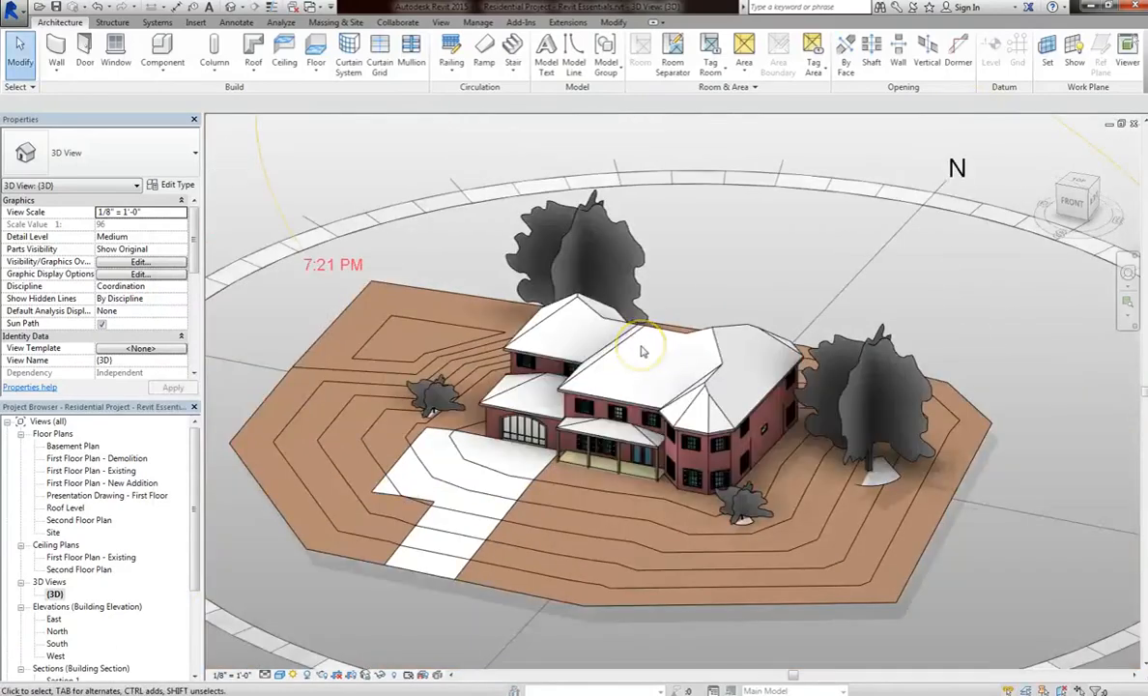
{"action": "key", "text": "shift+w"}
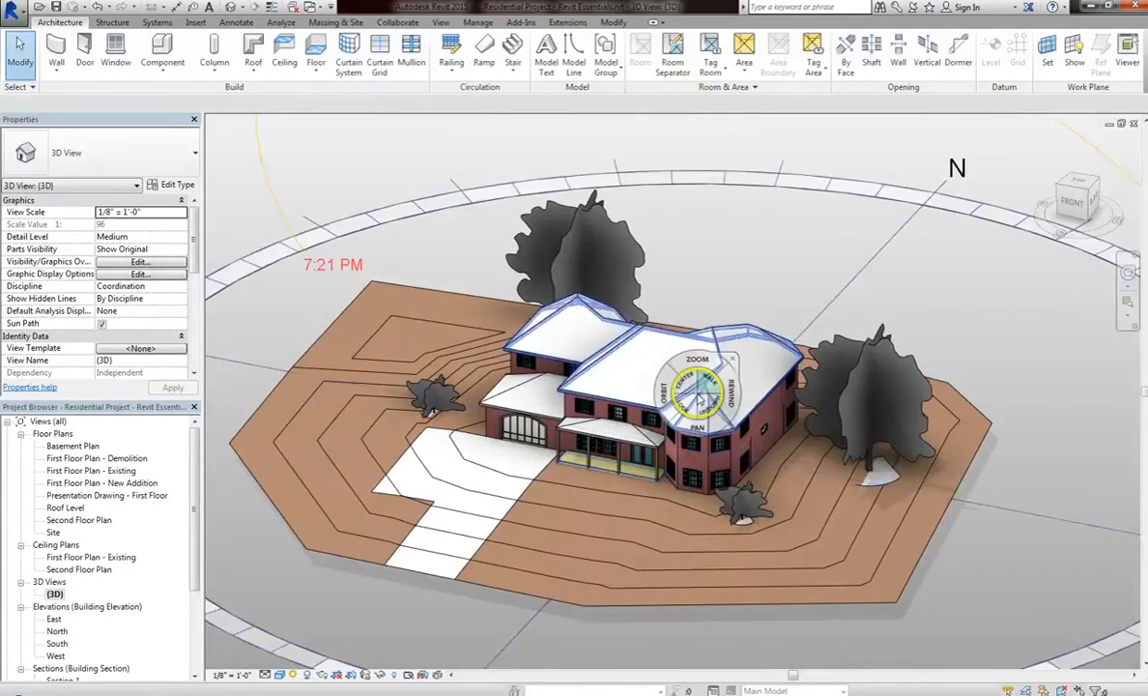
{"action": "left_click", "coordinate": [1131, 279]}
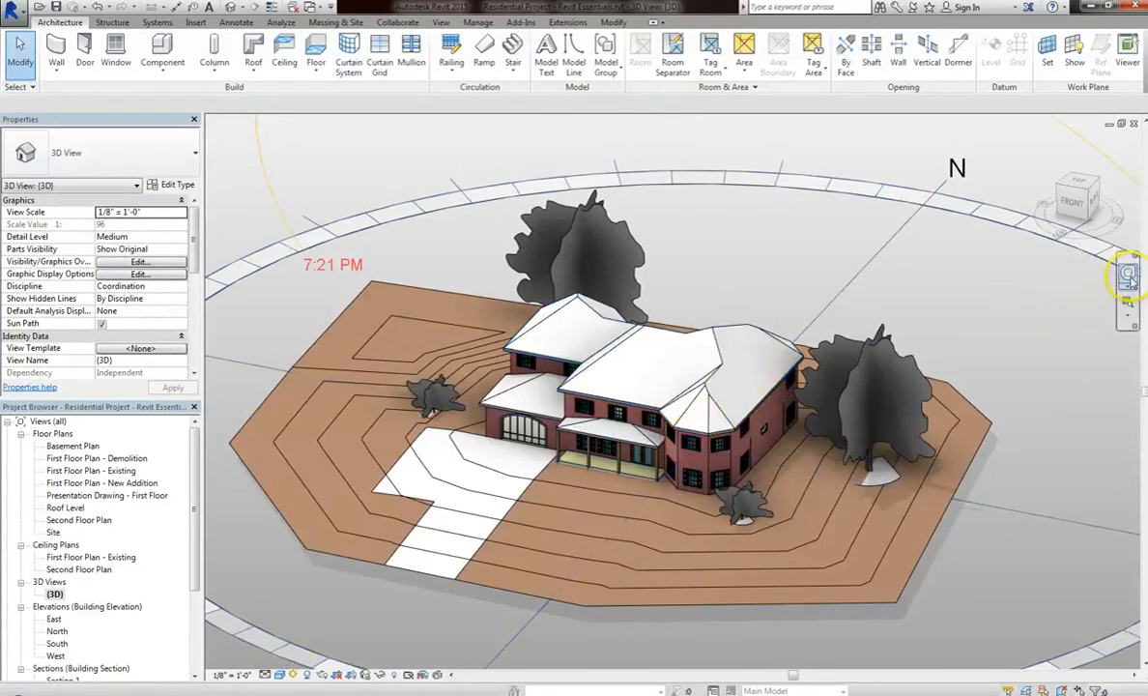
{"action": "left_click", "coordinate": [1131, 279]}
{"action": "left_click_drag", "start_coordinate": [673, 367], "coordinate": [682, 329]}
{"action": "scroll", "coordinate": [665, 357], "scroll_direction": "up", "scroll_amount": 3}
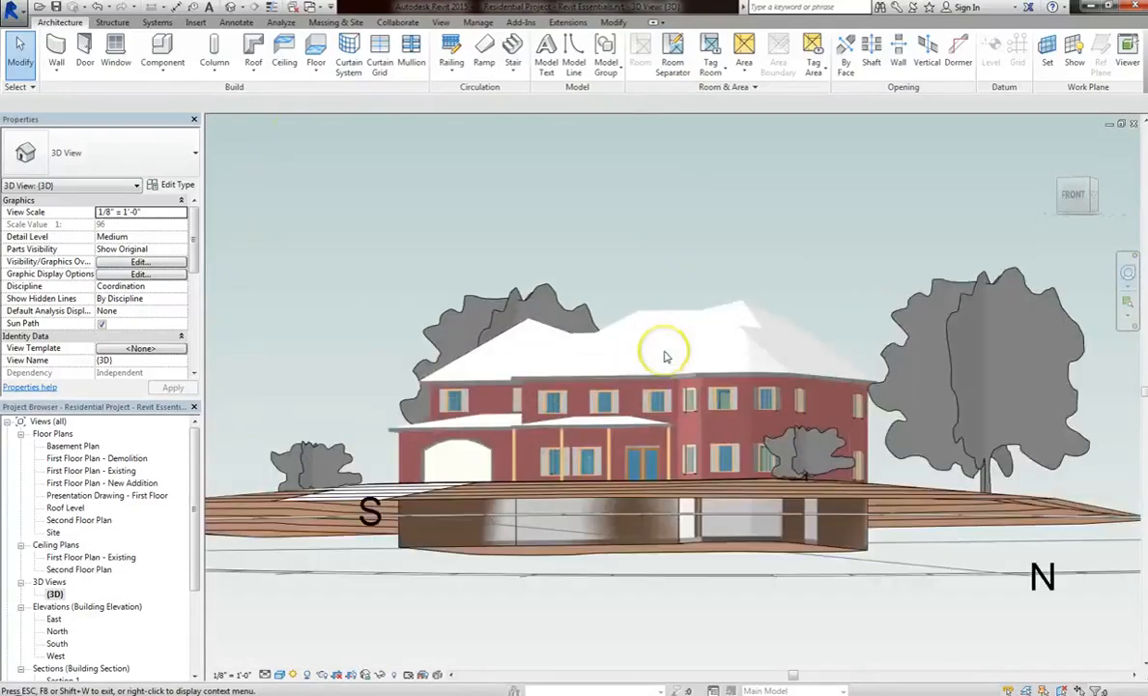
{"action": "scroll", "coordinate": [665, 358], "scroll_direction": "up", "scroll_amount": 4}
{"action": "middle_click_drag", "start_coordinate": [667, 358], "coordinate": [701, 373]}
{"action": "left_click_drag", "start_coordinate": [675, 331], "coordinate": [291, 637]}
Reopen the graphic display options, try the Sky background type, and set the view's background to None
{"action": "left_click", "coordinate": [280, 674]}
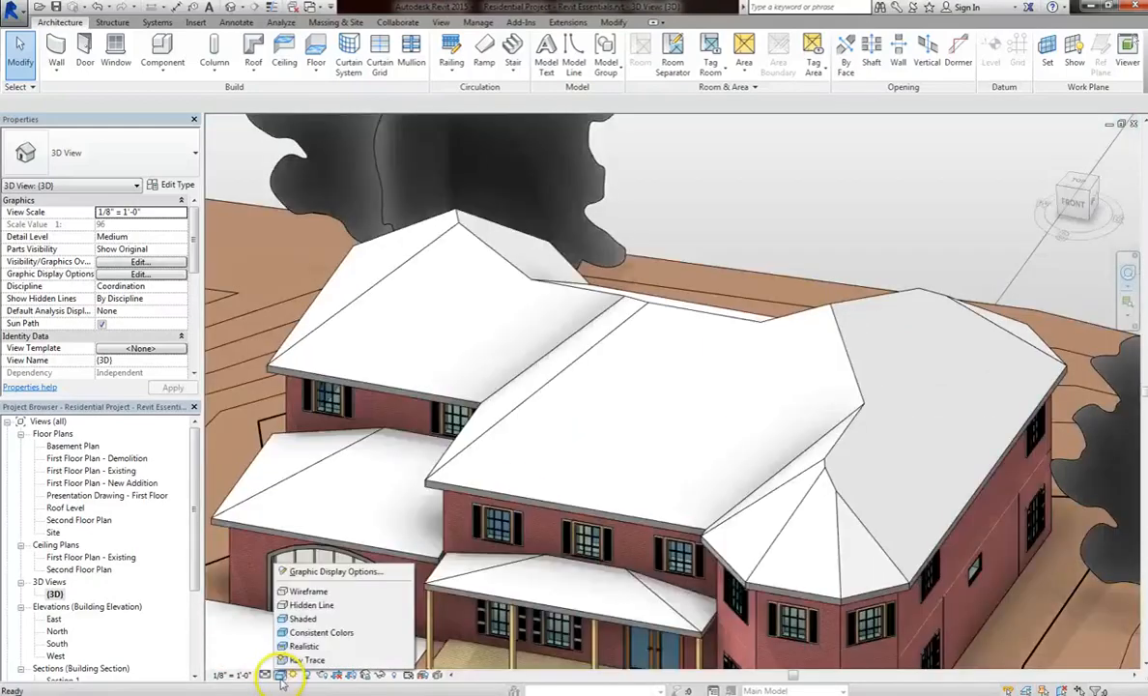
{"action": "left_click", "coordinate": [314, 572]}
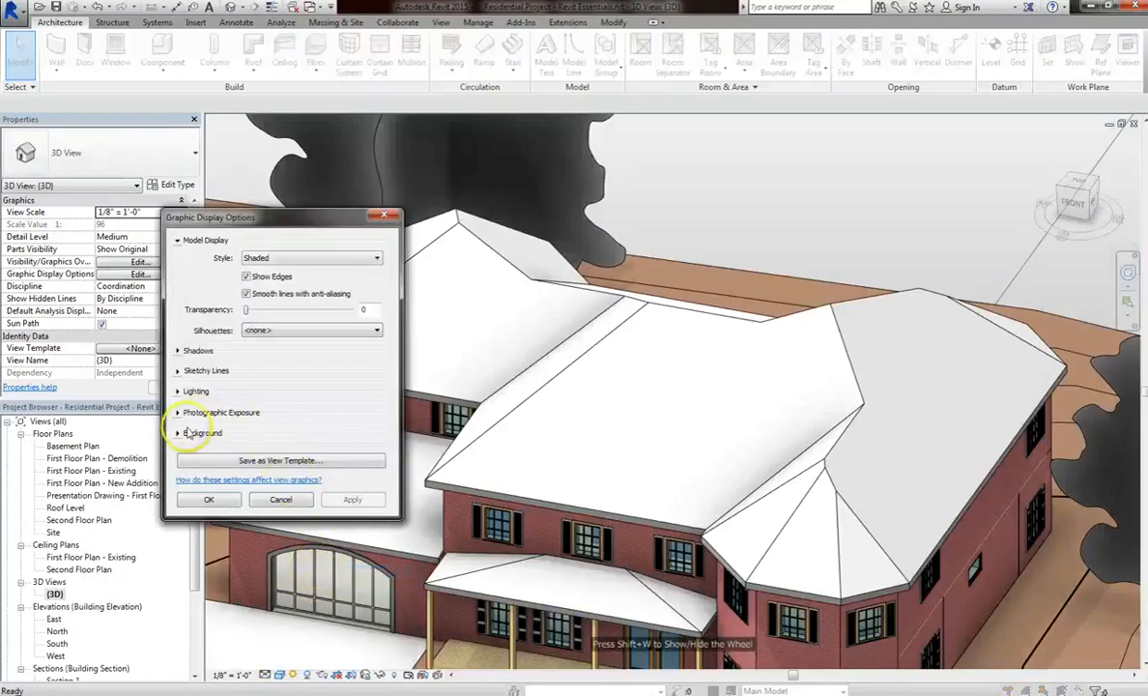
{"action": "left_click", "coordinate": [178, 434]}
{"action": "left_click", "coordinate": [288, 453]}
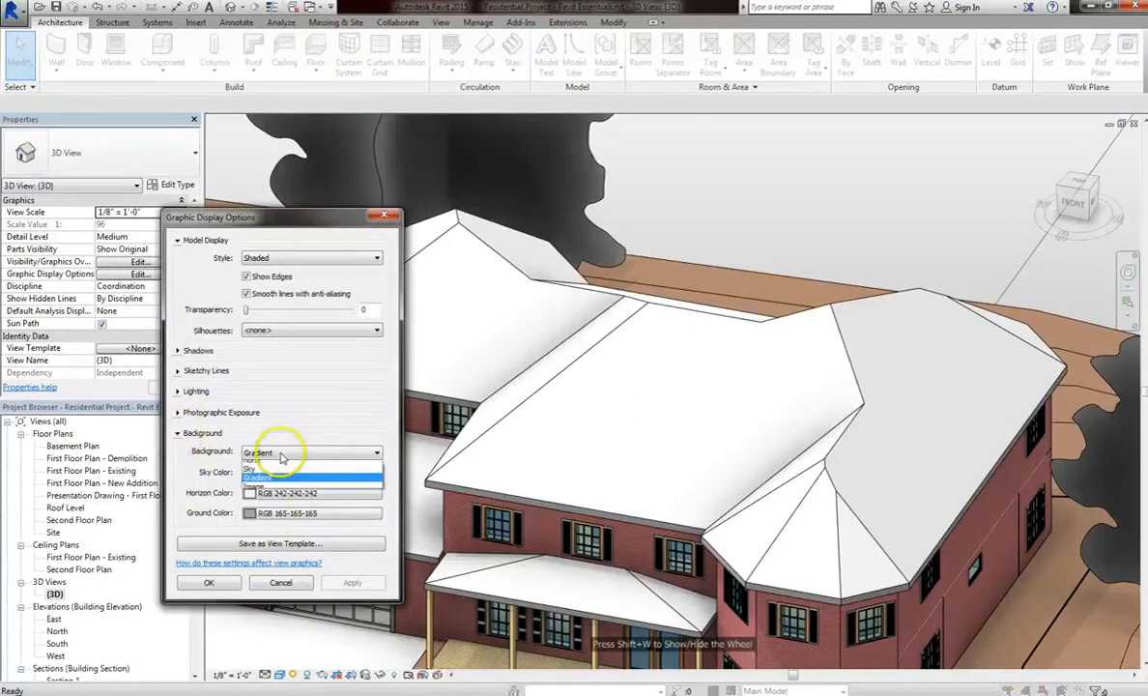
{"action": "left_click", "coordinate": [255, 474]}
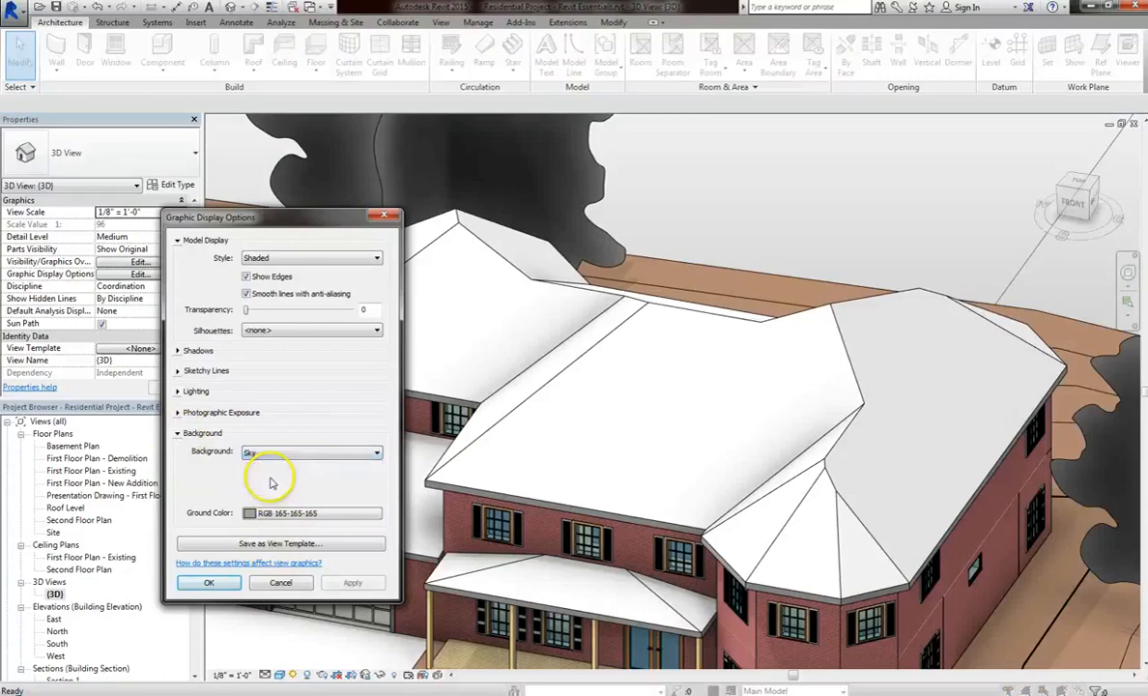
{"action": "left_click", "coordinate": [280, 454]}
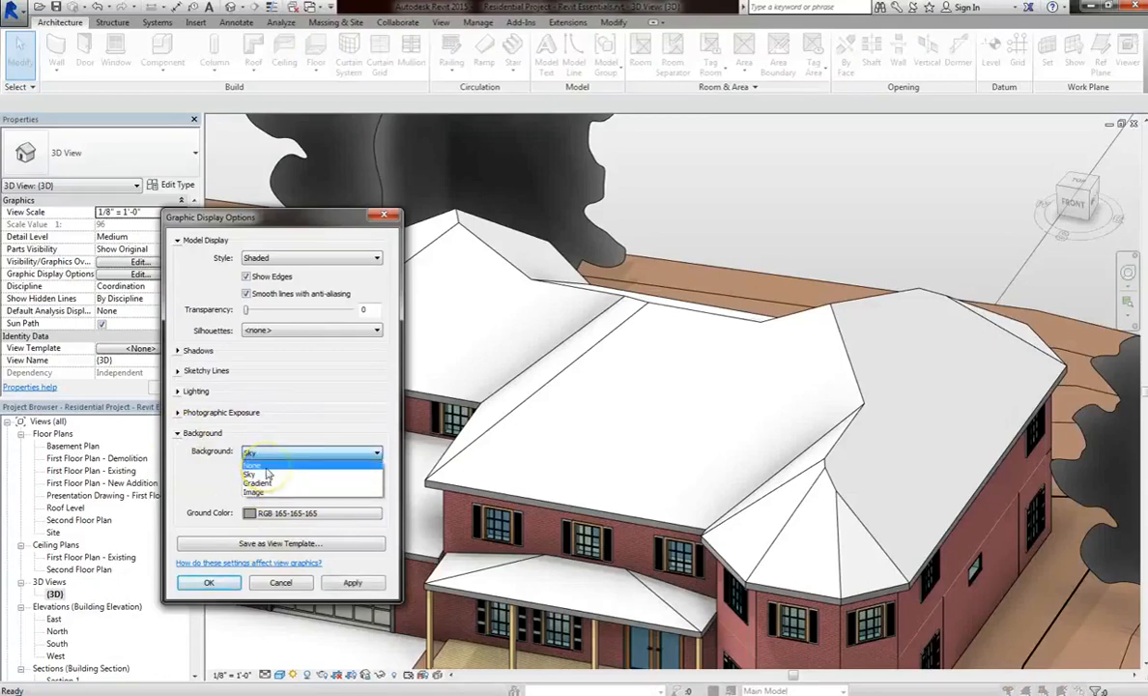
{"action": "left_click", "coordinate": [266, 467]}
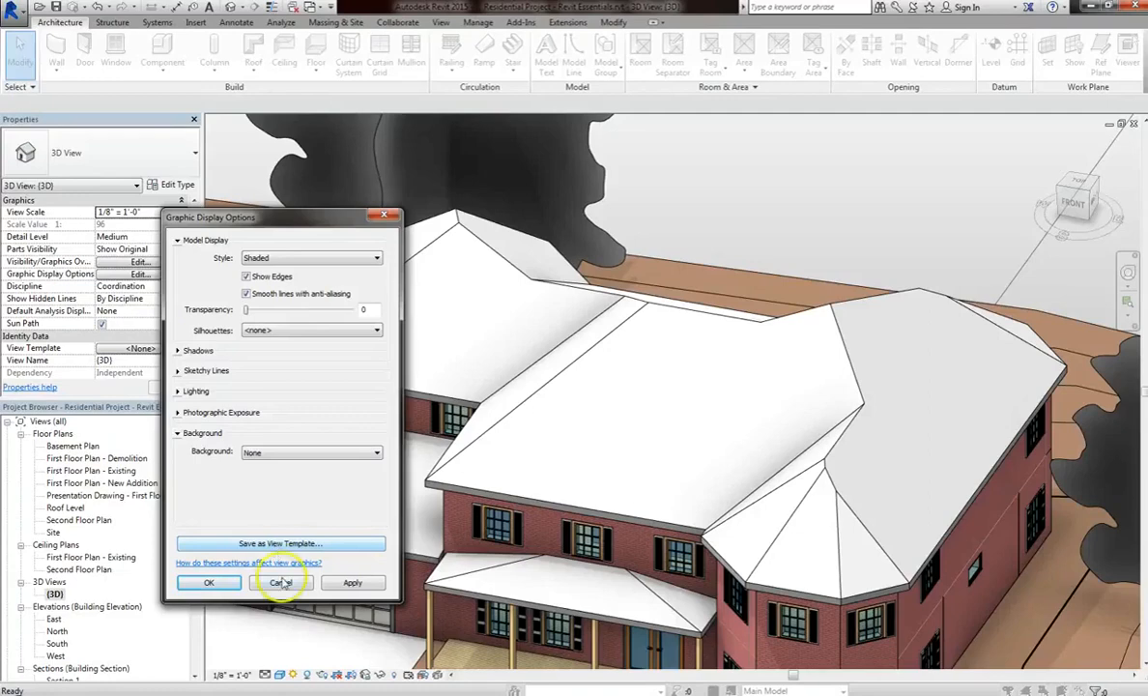
{"action": "left_click", "coordinate": [209, 582]}
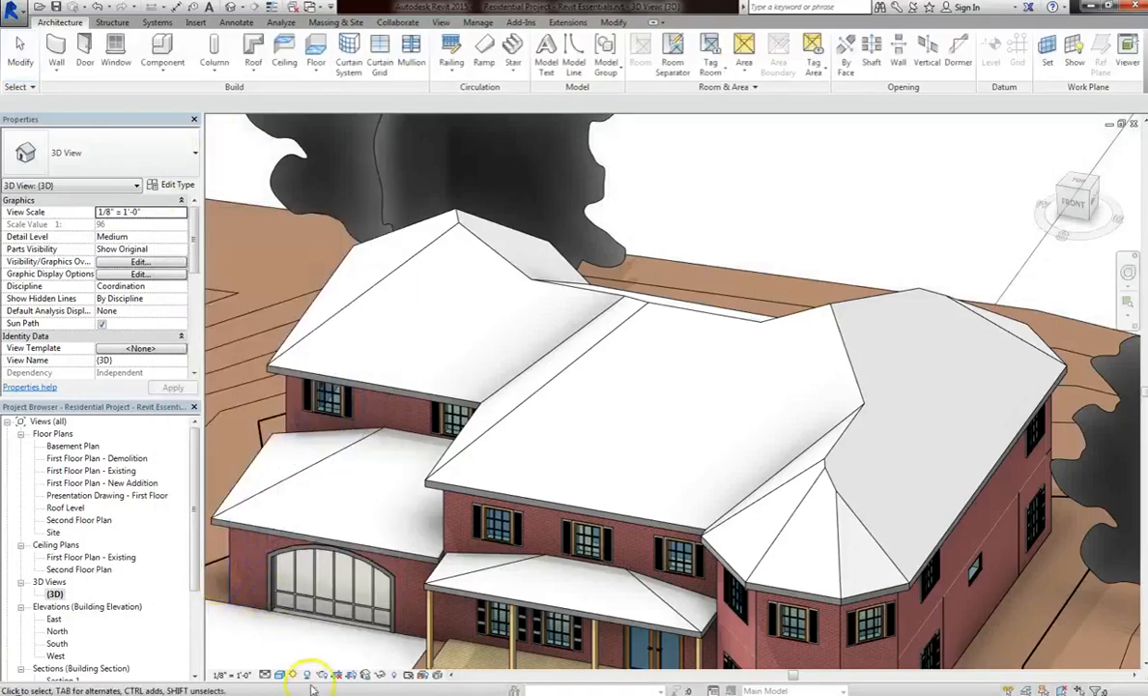